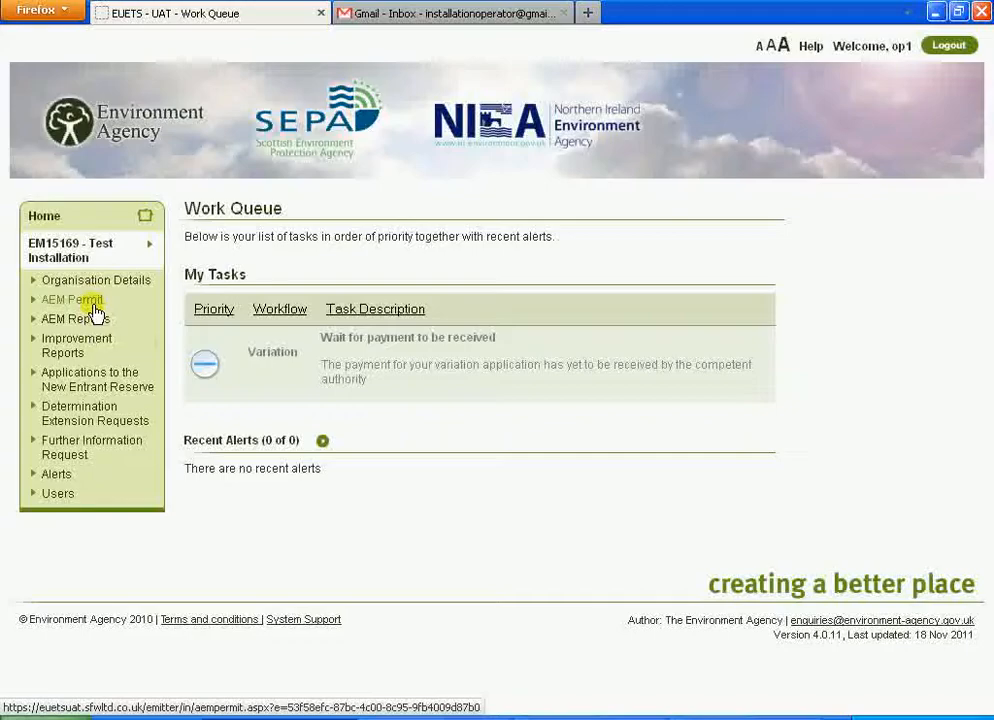
- Start a notification change request for the AEM permit, confirm it, and open the notification form
left_click(95, 306)
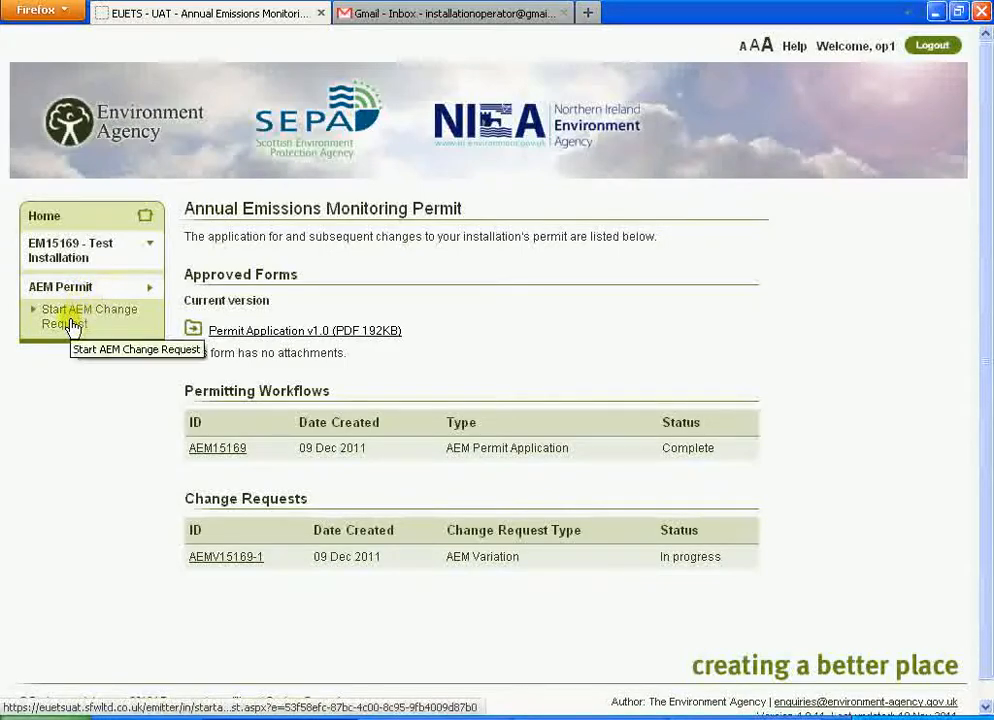
left_click(73, 325)
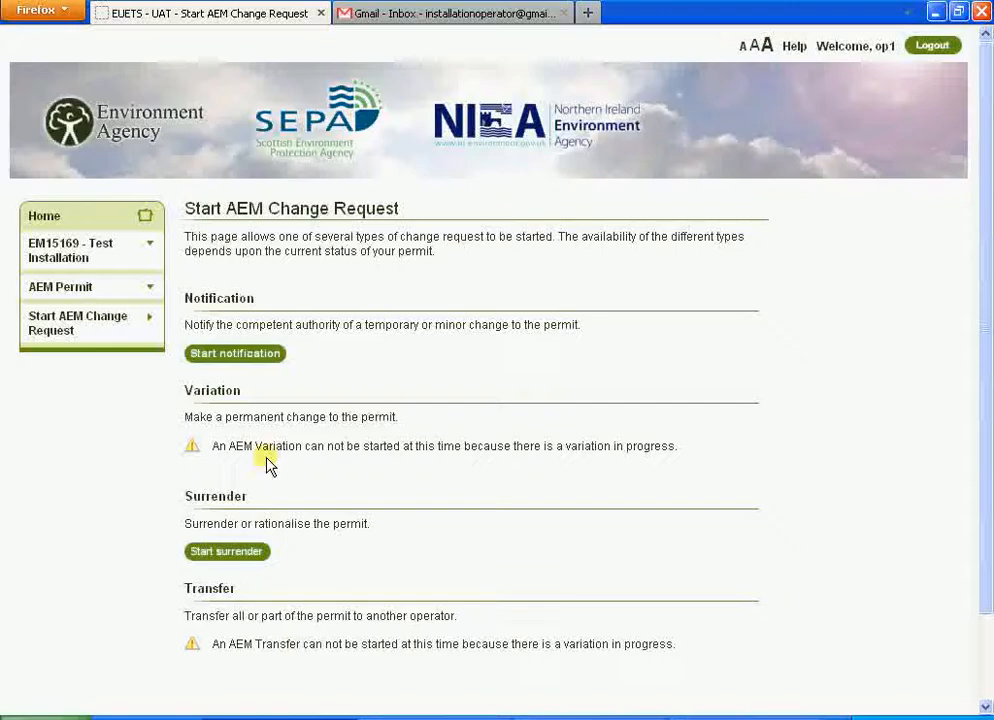
left_click(232, 355)
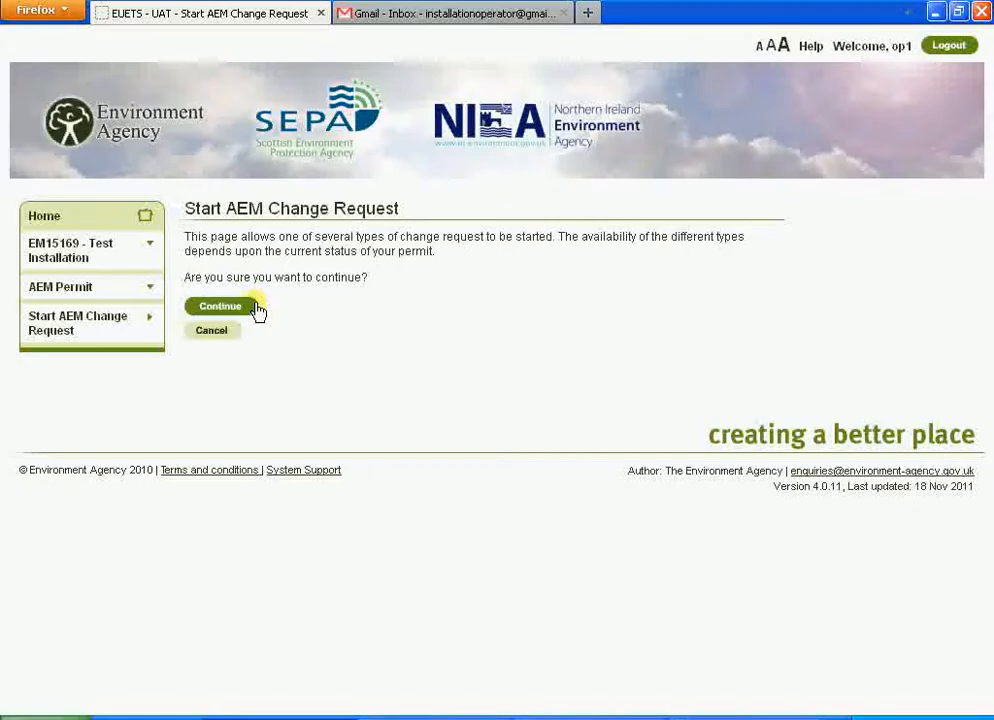
left_click(256, 308)
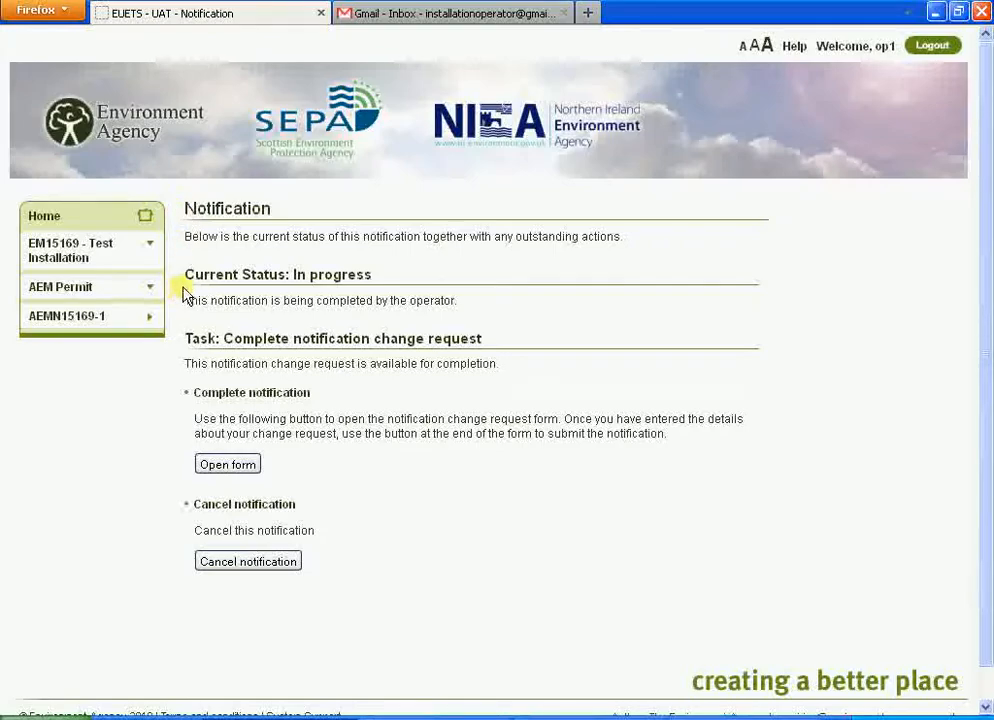
left_click(224, 466)
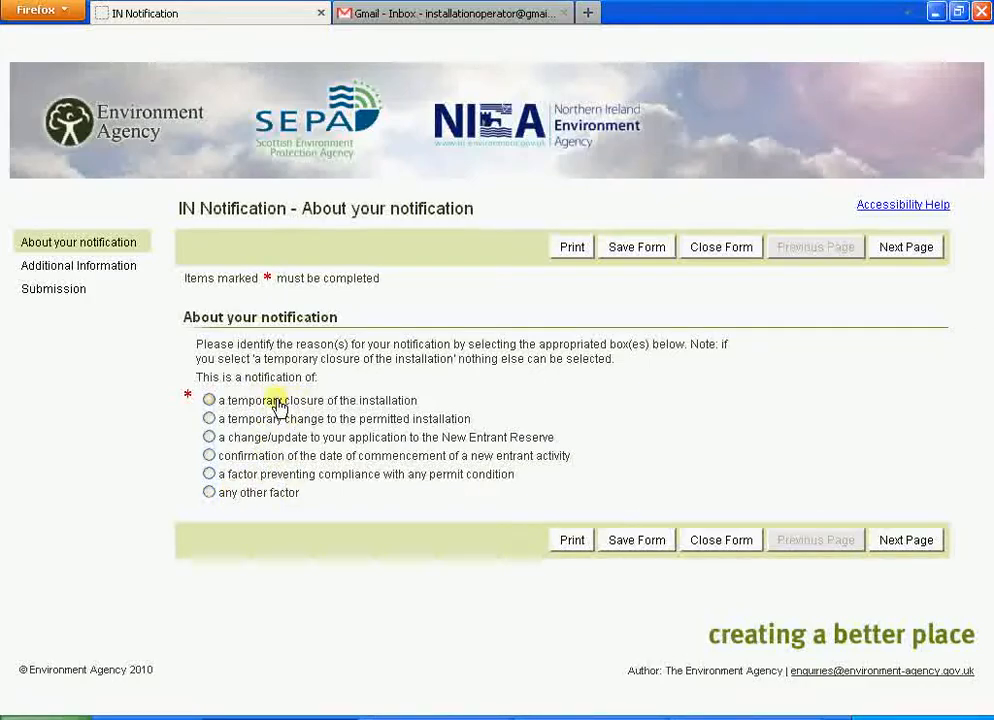
- Choose a temporary closure of the installation as the notification reason and set the closure start date to 1 July 2011
left_click(209, 400)
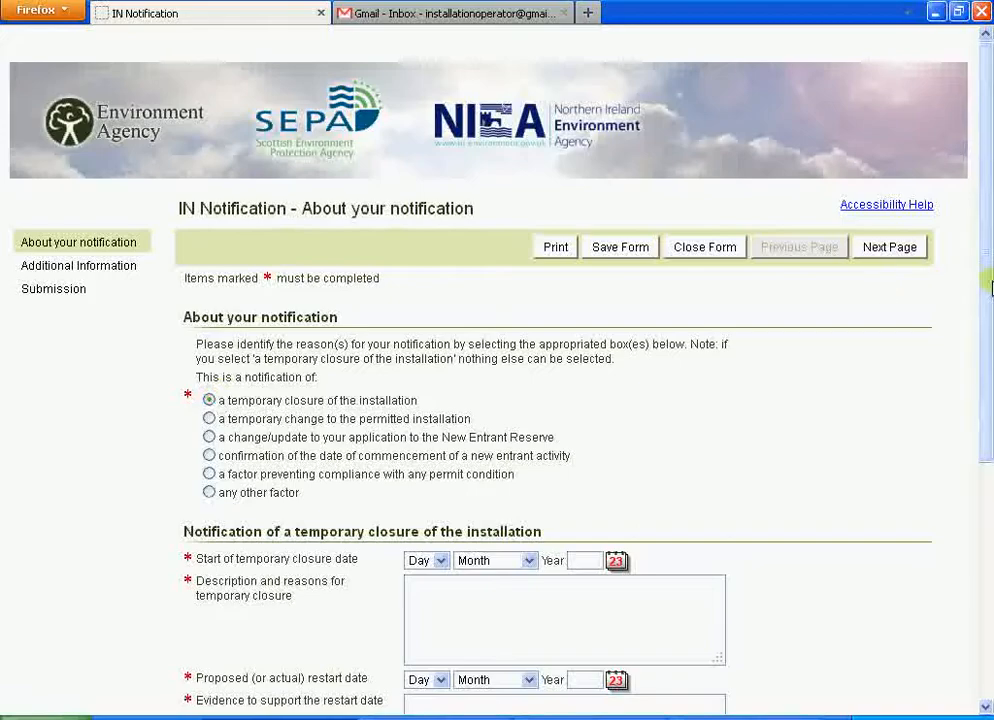
left_click_drag(986, 268, 988, 432)
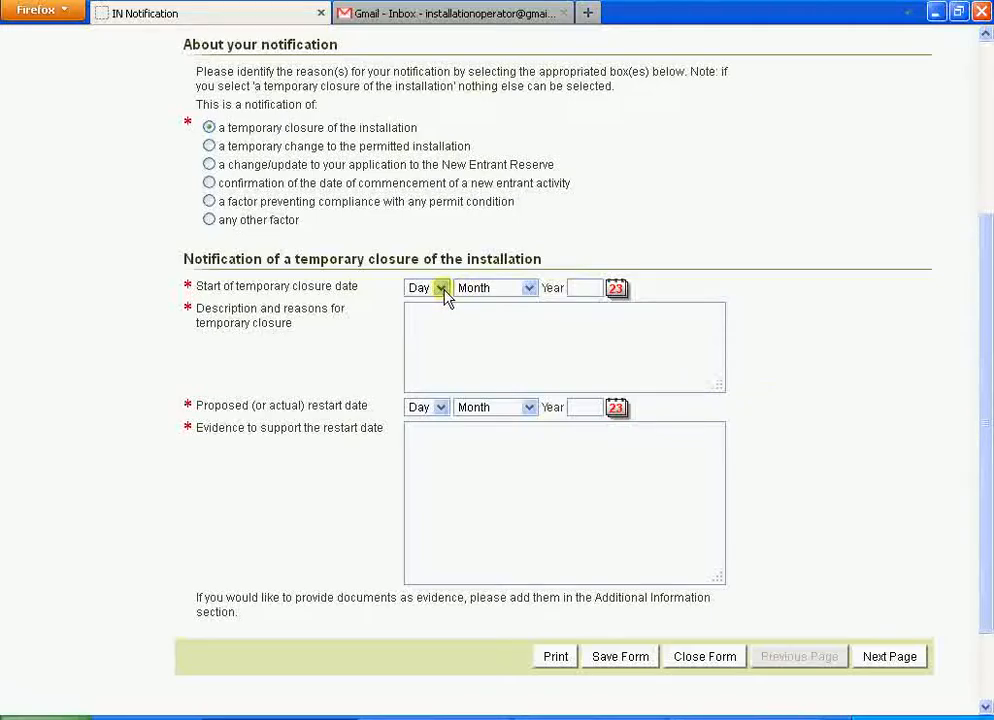
left_click(619, 296)
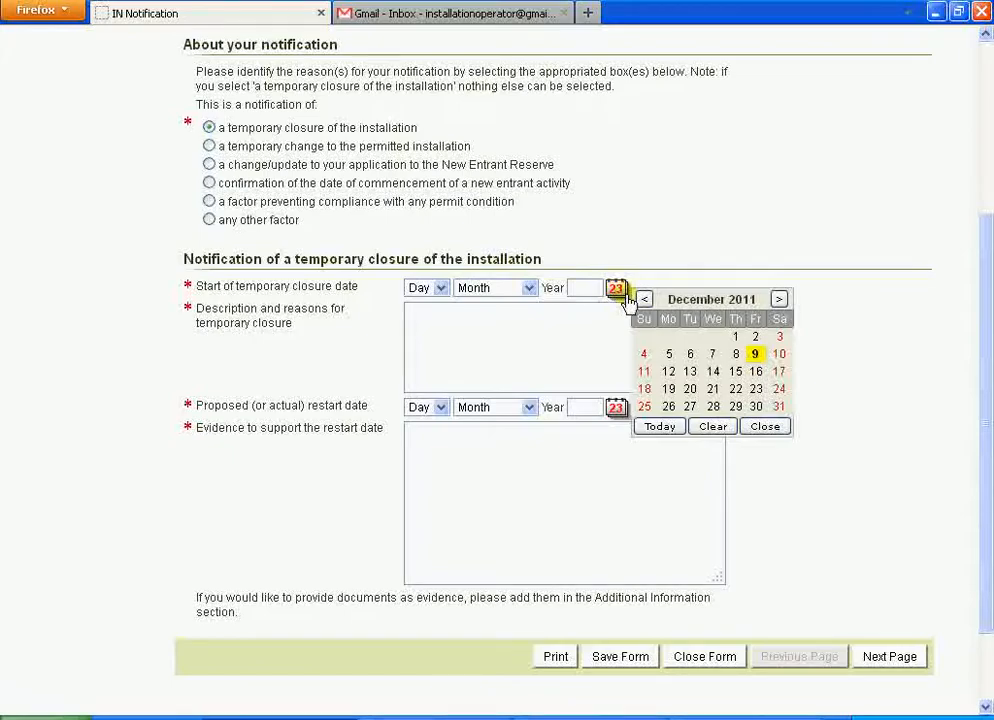
left_click(644, 299)
left_click(644, 299)
left_click(644, 299)
left_click(644, 299)
left_click(644, 299)
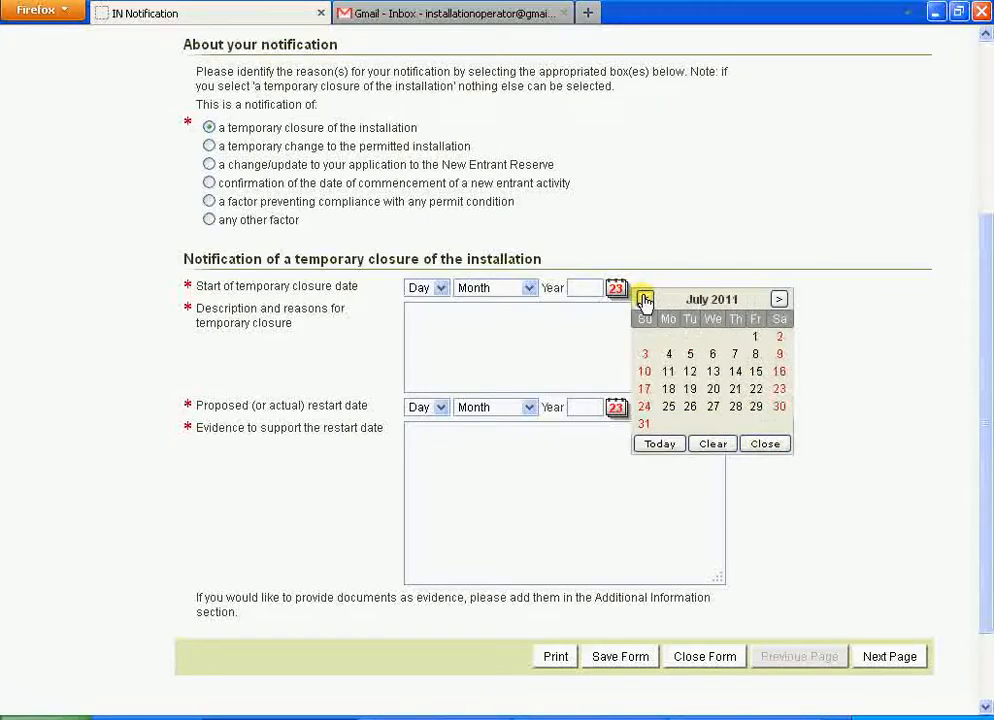
left_click(755, 337)
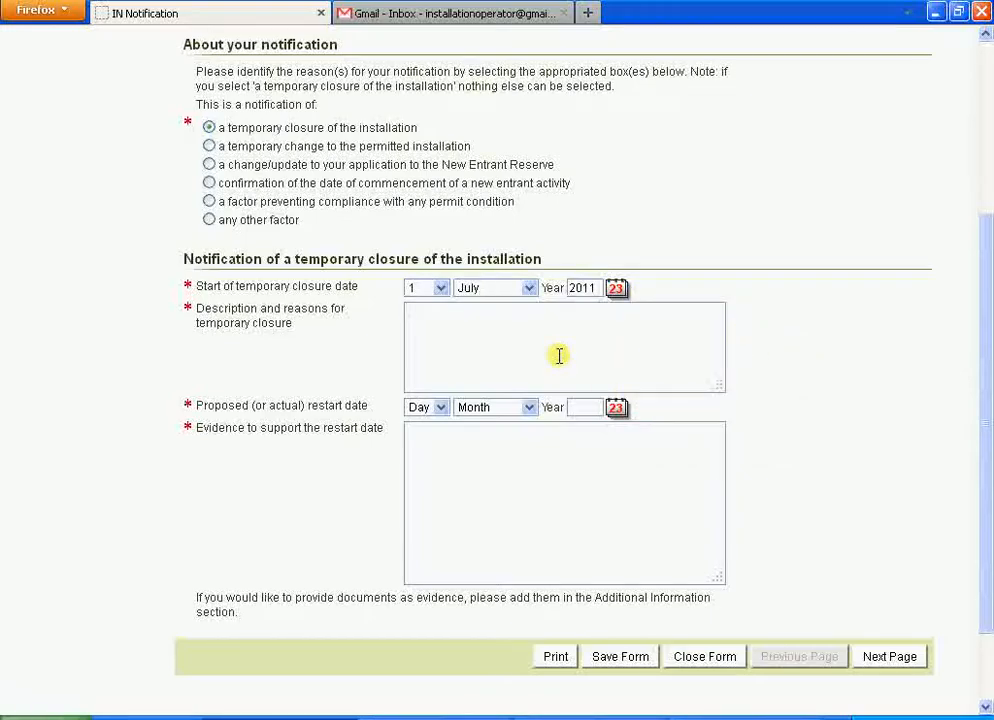
- Enter "Extended maintenance of boiler." as the description and reasons for the temporary closure
type("Extended maintenance fo")
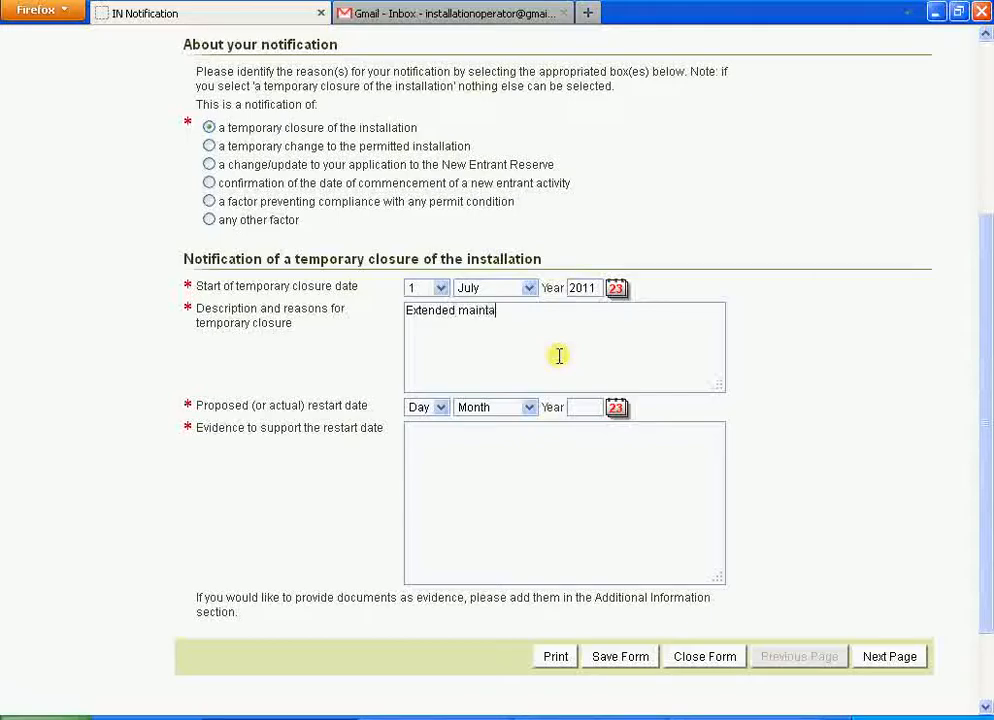
key("BackSpace")
key("BackSpace")
key("BackSpace")
key("BackSpace")
key("BackSpace")
type("of boiler.")
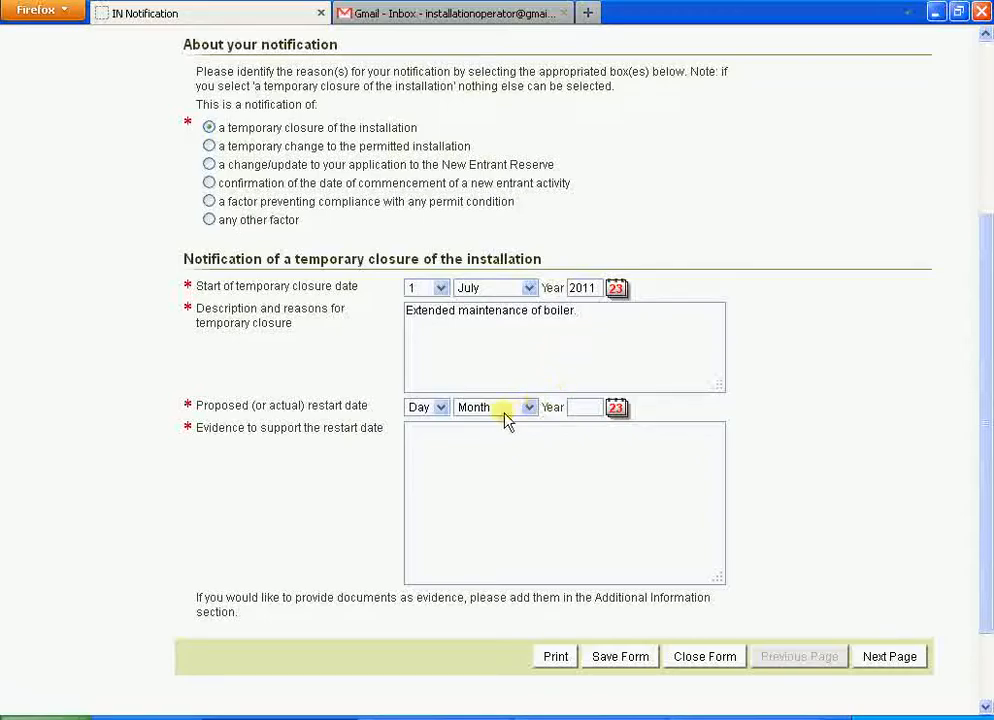
- Set the proposed (or actual) restart date to 1 October 2011
left_click(439, 408)
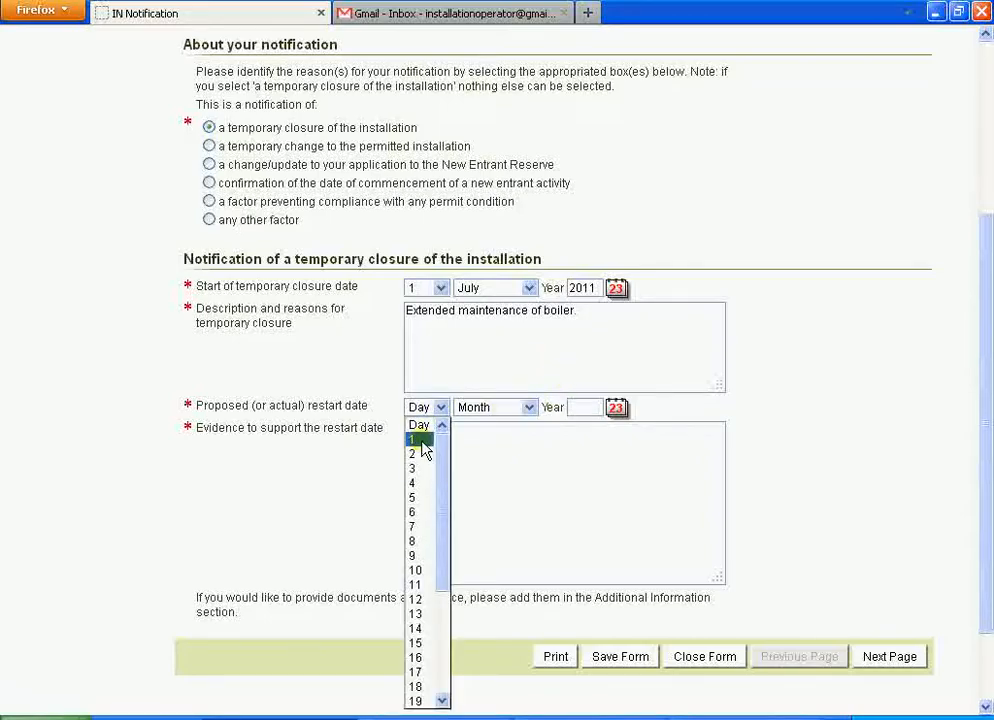
left_click(424, 450)
left_click(527, 408)
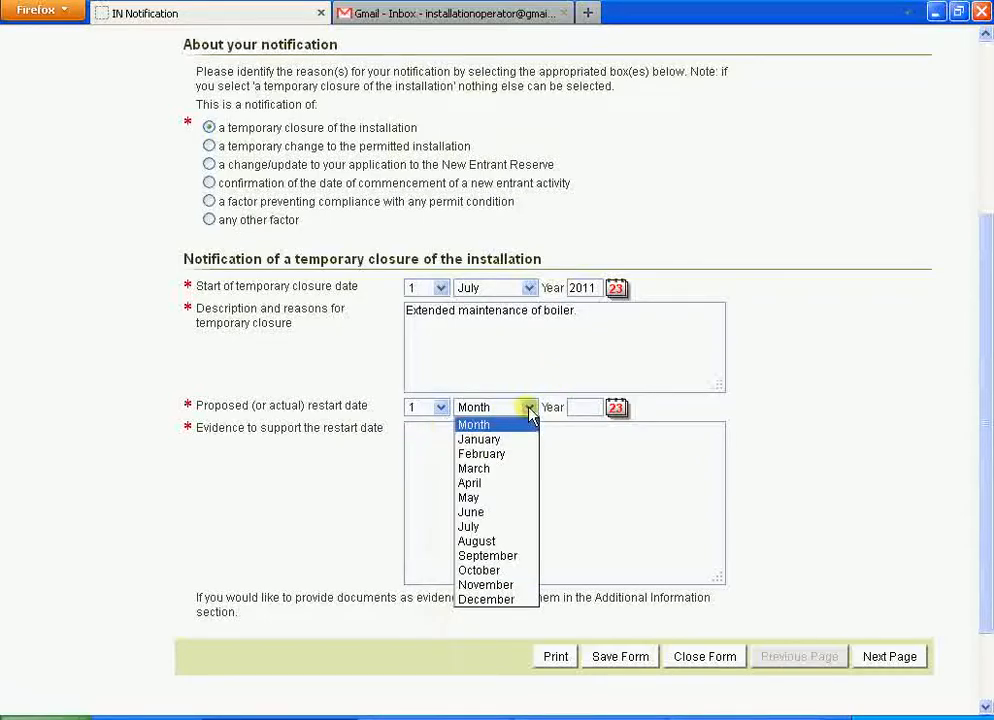
left_click(508, 571)
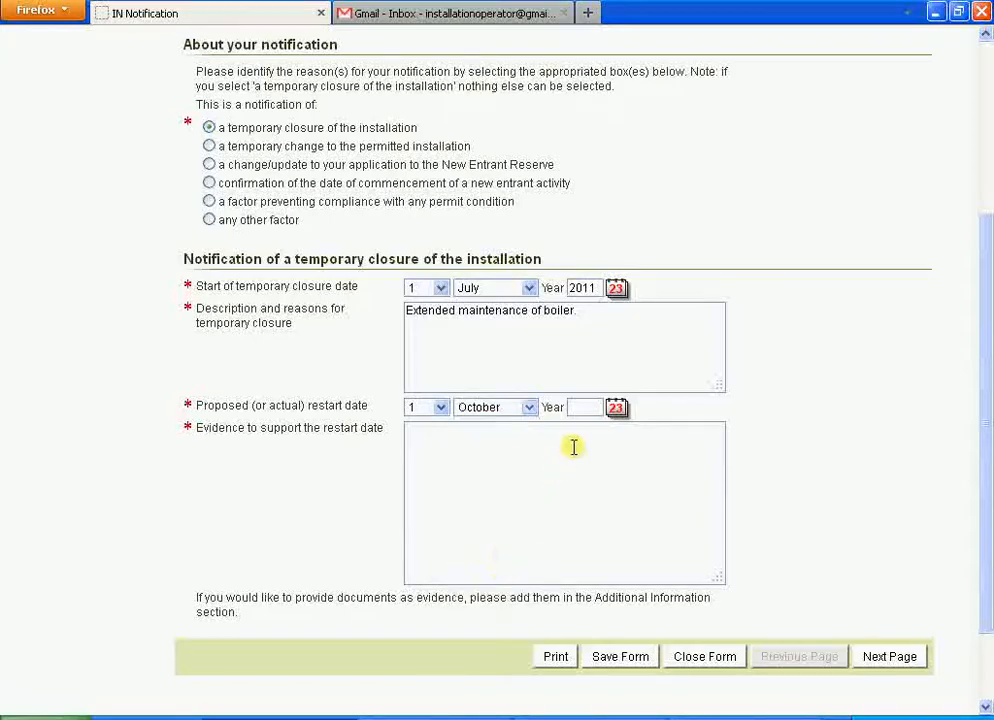
left_click(586, 408)
type("2011")
key("Tab")
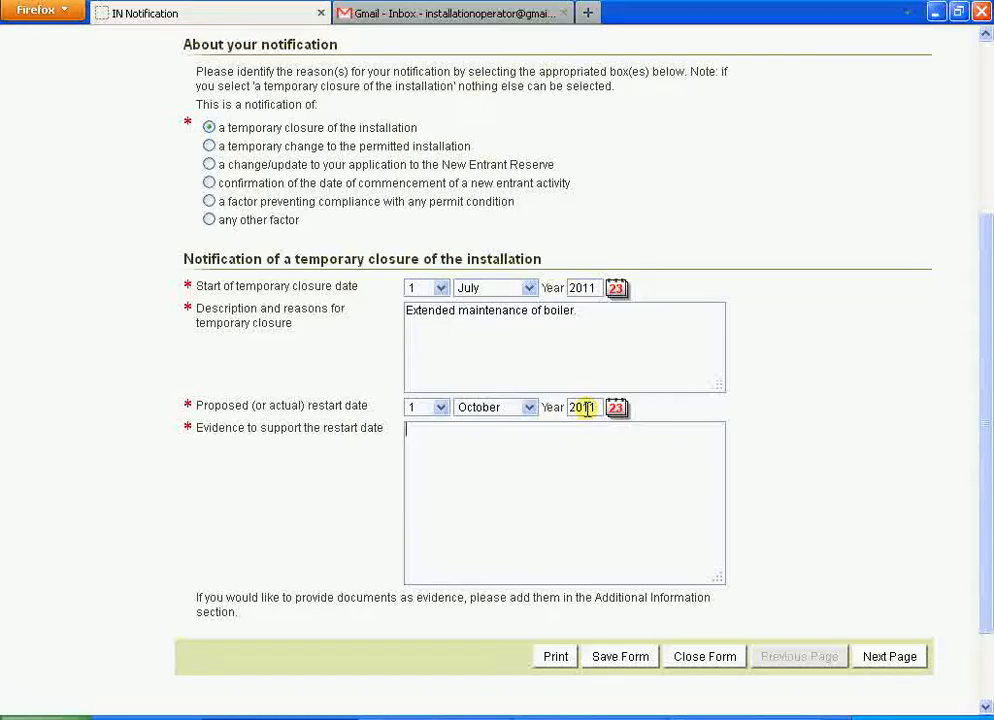
- Enter "Retrospective notification." and, on a new line, "Boiler has now restarted." as evidence supporting the restart date
type("Retrospecit")
type("ve")
key("BackSpace")
key("BackSpace")
key("BackSpace")
key("BackSpace")
type("tive notification.")
key("Return")
type("Boi")
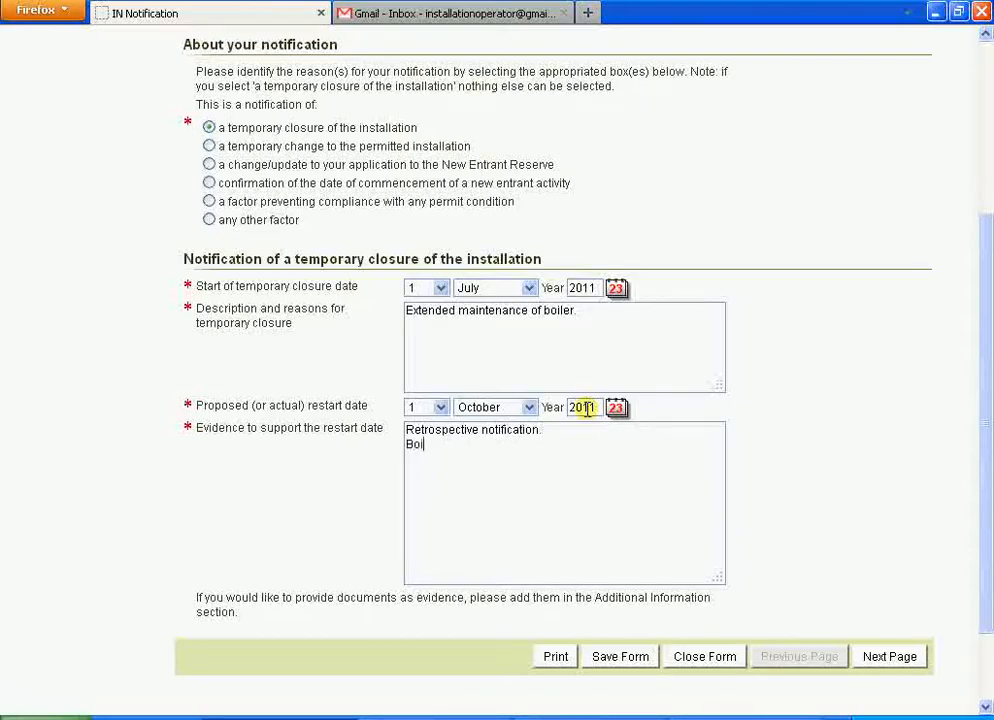
type("ler has now restarted.")
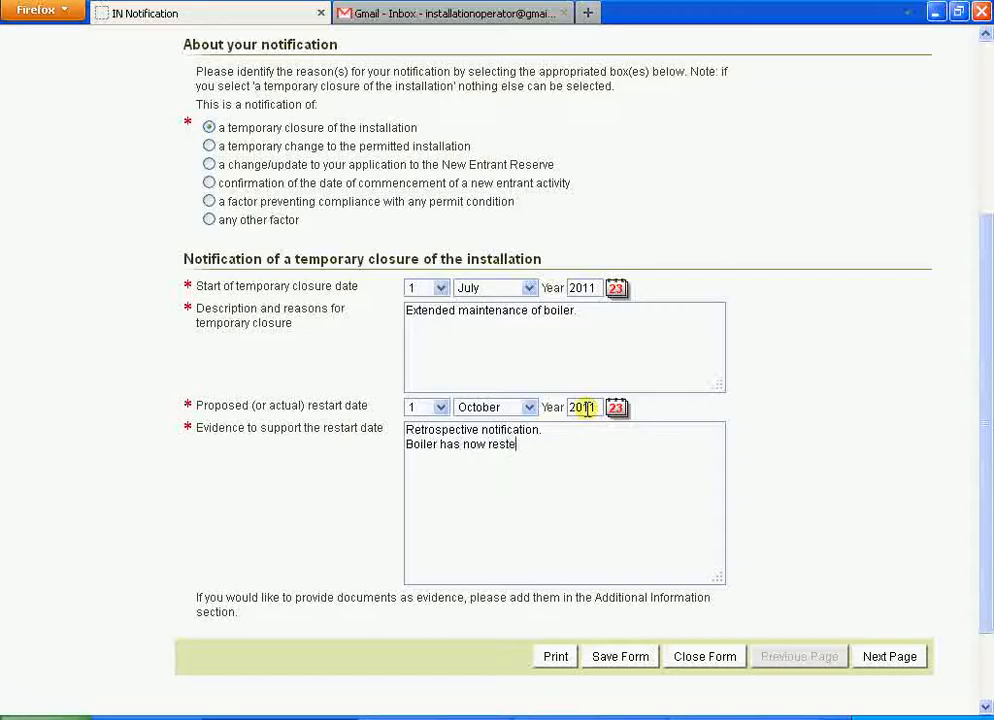
key("Return")
- Check the attachment option in the Additional Information section and return to the About your notification section
left_click_drag(988, 273, 988, 192)
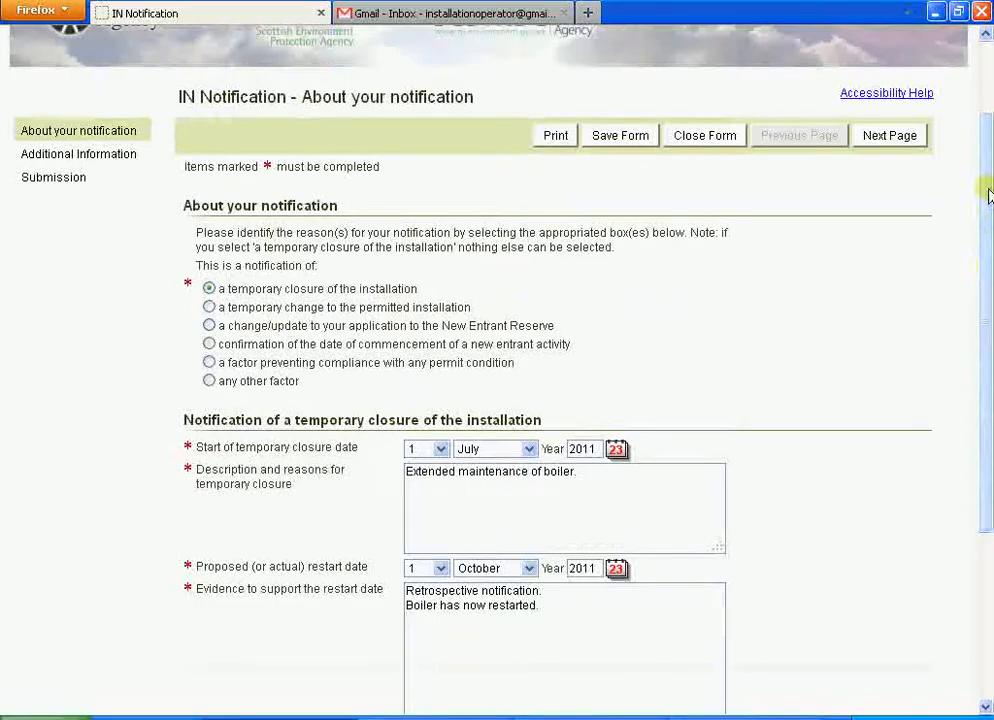
left_click(115, 156)
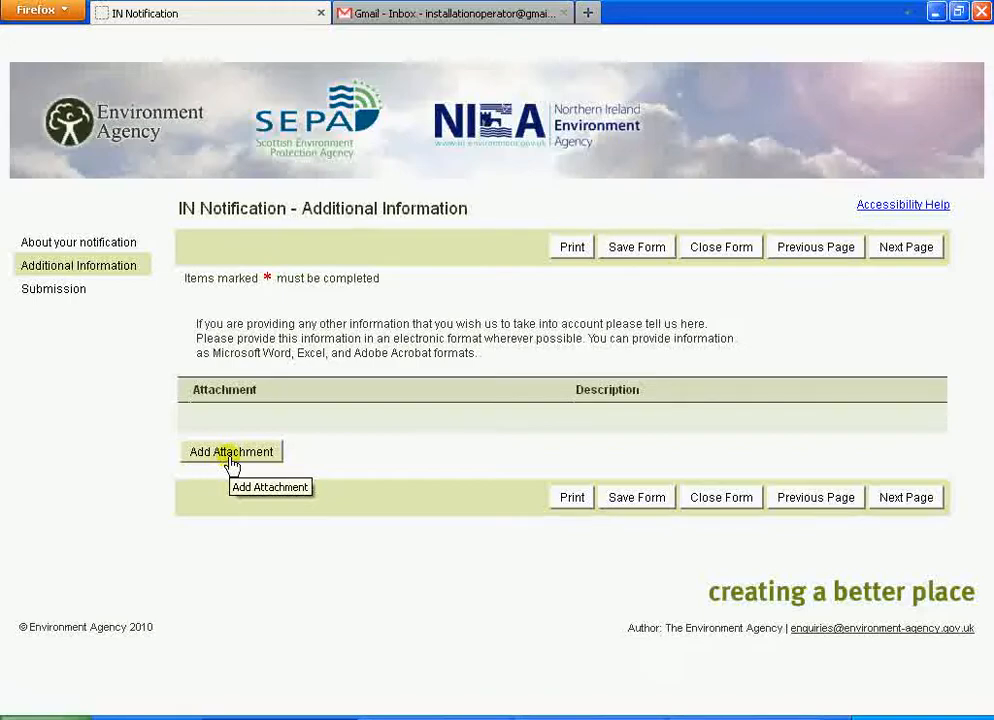
left_click(105, 240)
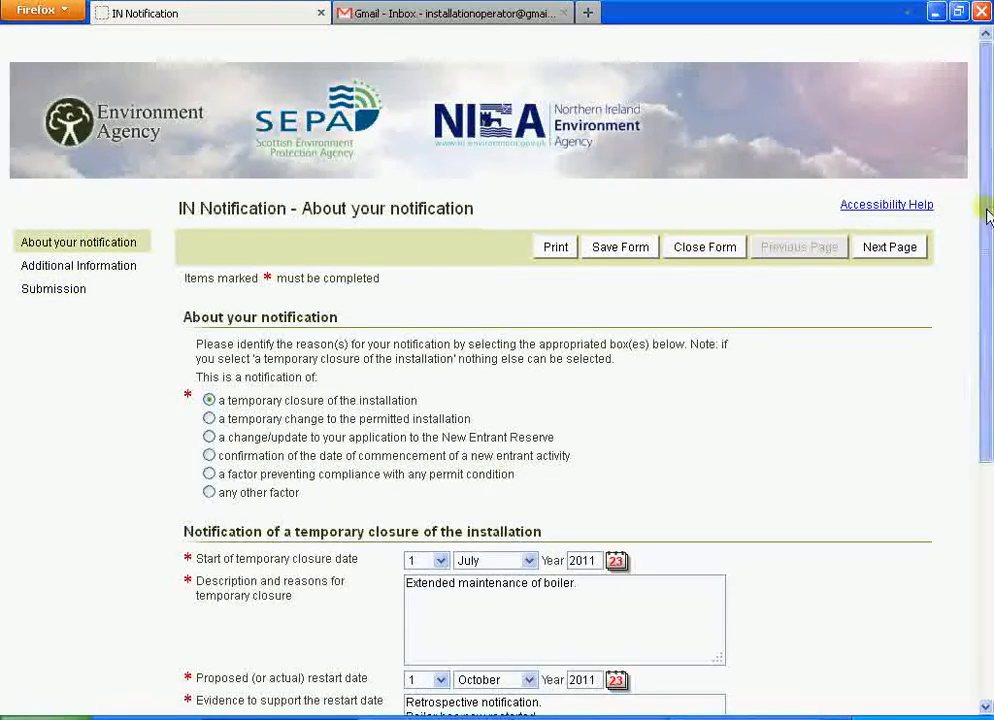
- Change the proposed (or actual) restart date to 21 December 2011
left_click_drag(983, 160, 985, 373)
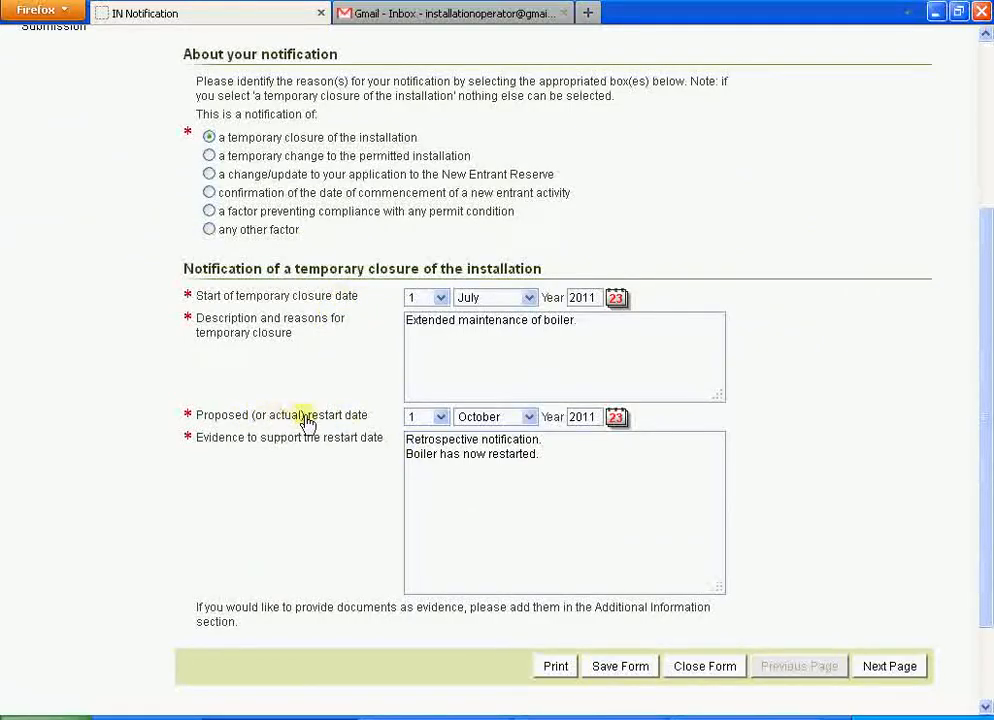
left_click(530, 419)
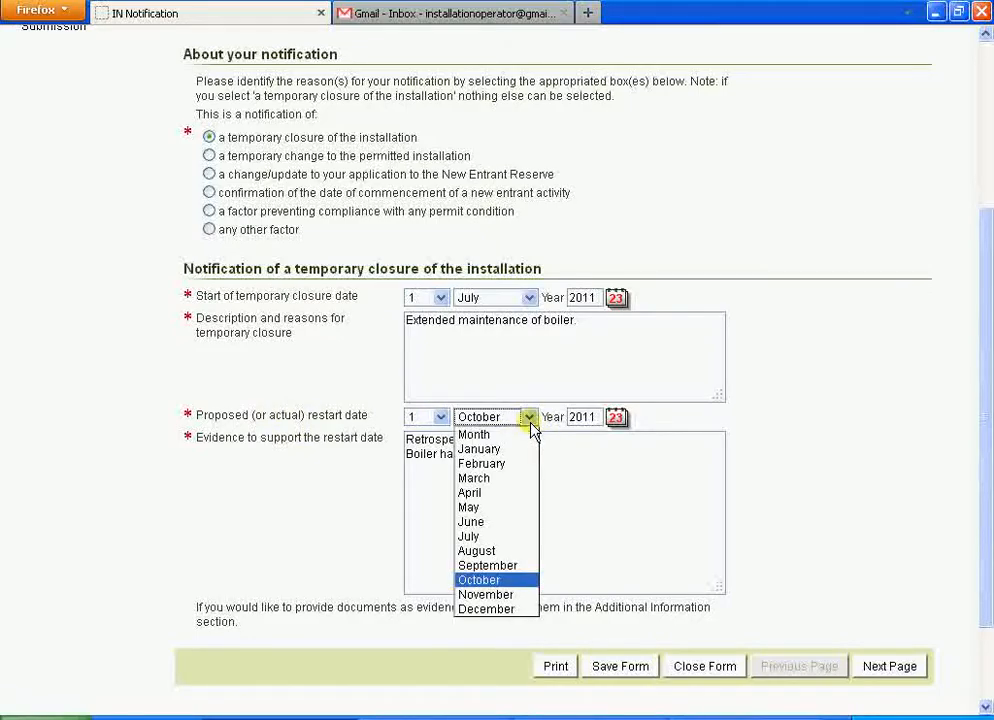
left_click(508, 612)
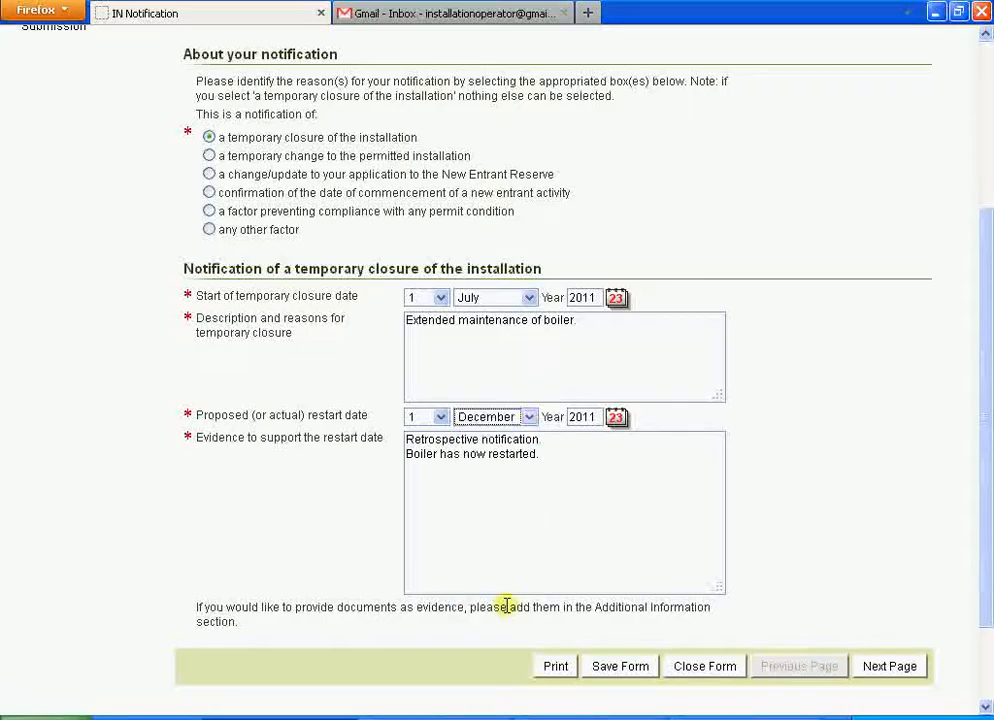
left_click(440, 417)
left_click_drag(445, 541, 442, 660)
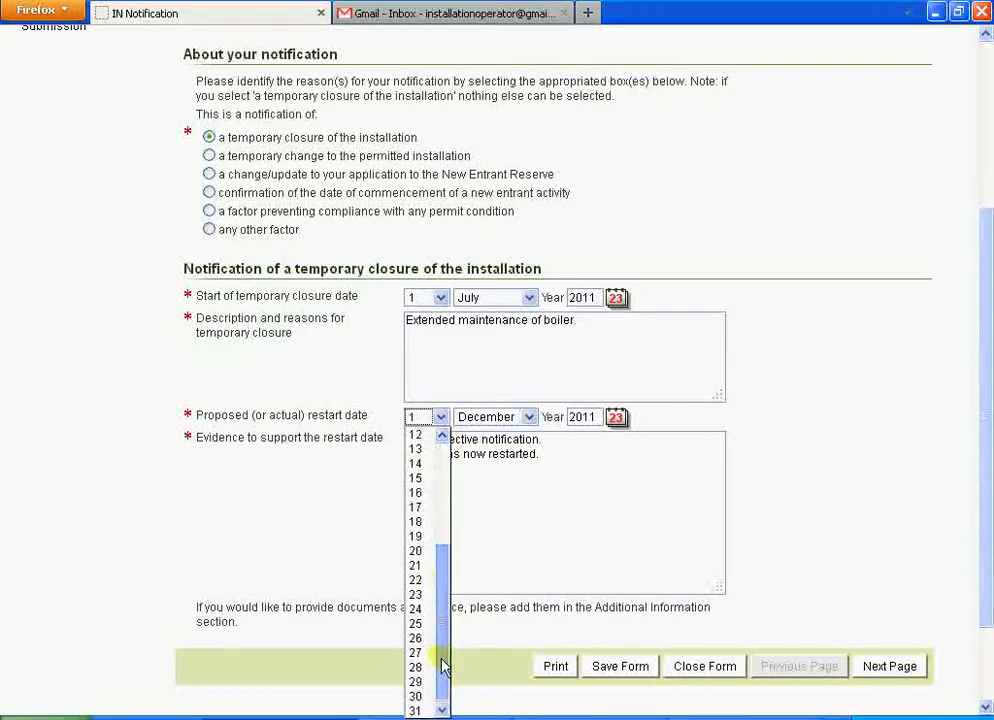
left_click(416, 565)
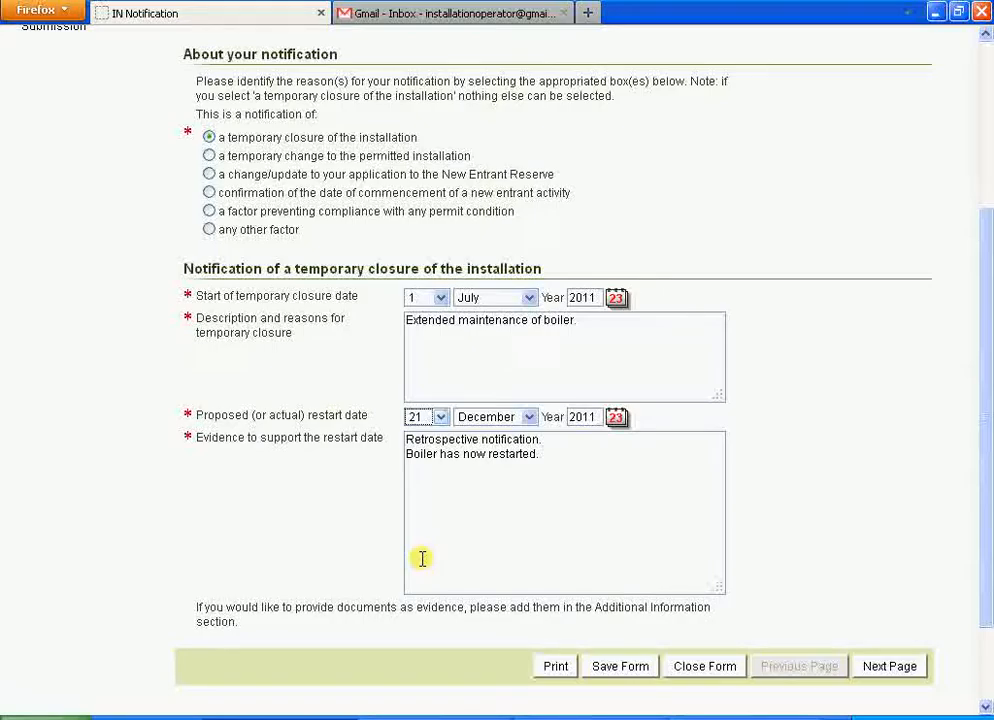
- Switch the notification reason to a temporary change to the permitted installation and set its start date to 1 July 2011
left_click_drag(990, 484, 990, 417)
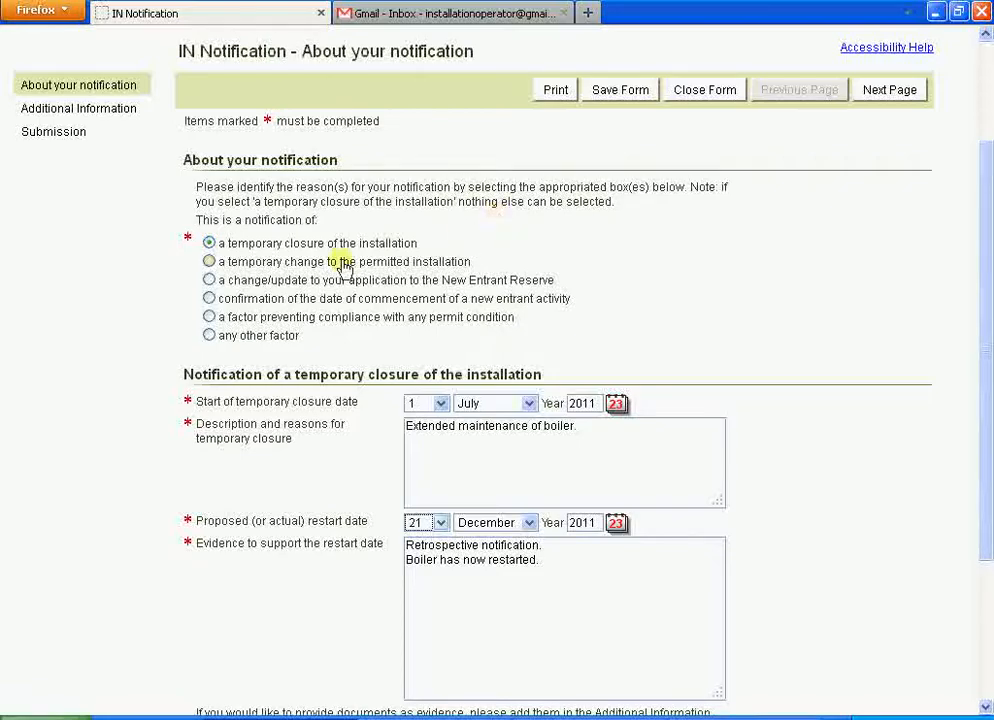
left_click(210, 263)
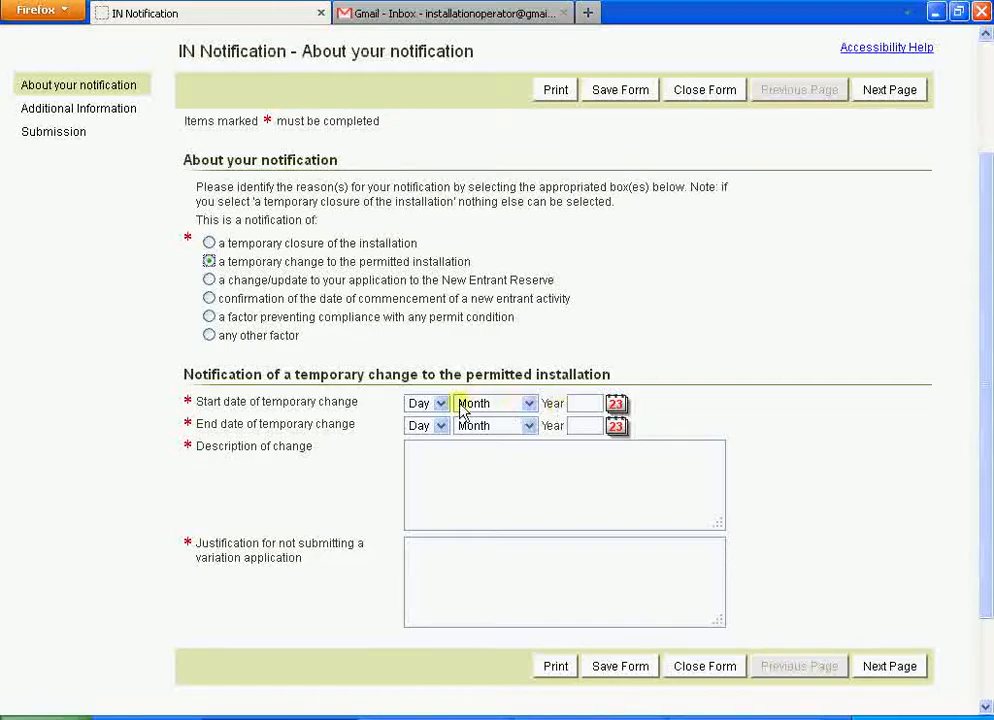
left_click(615, 403)
double_click(645, 414)
left_click(645, 414)
double_click(645, 414)
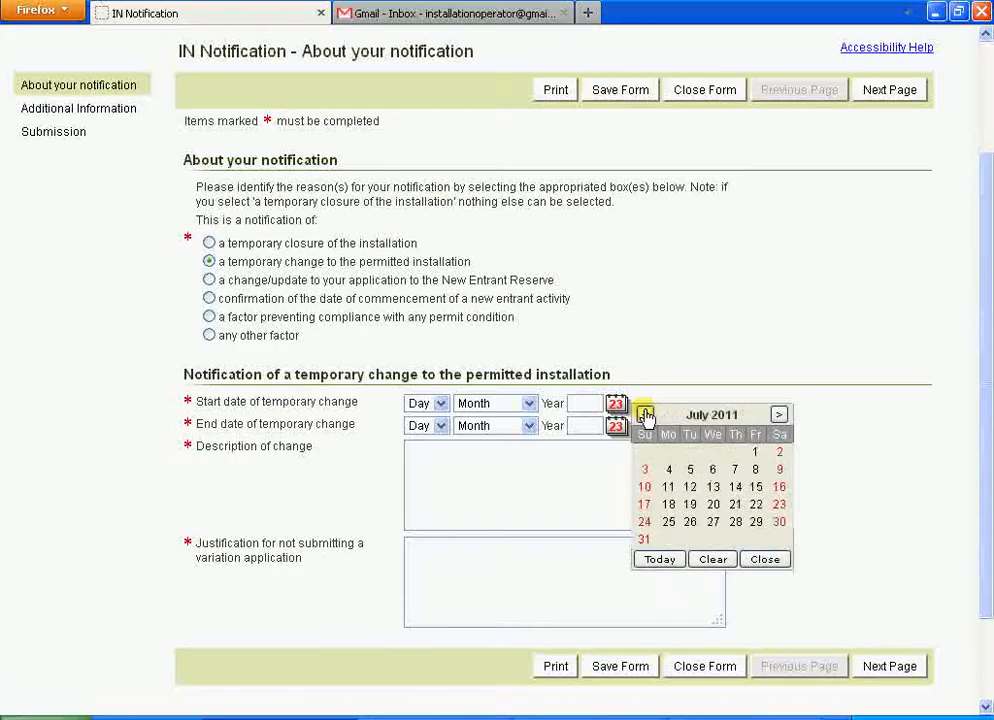
left_click(760, 462)
- Set the end date of the temporary change to 1 September 2011
left_click(617, 427)
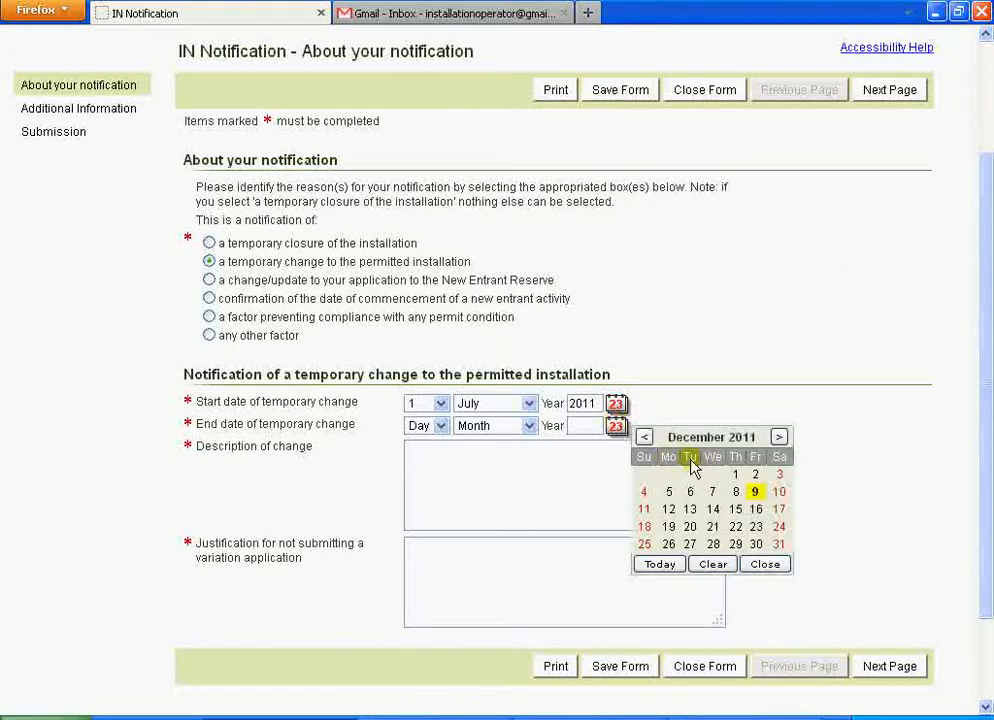
double_click(645, 440)
left_click(645, 440)
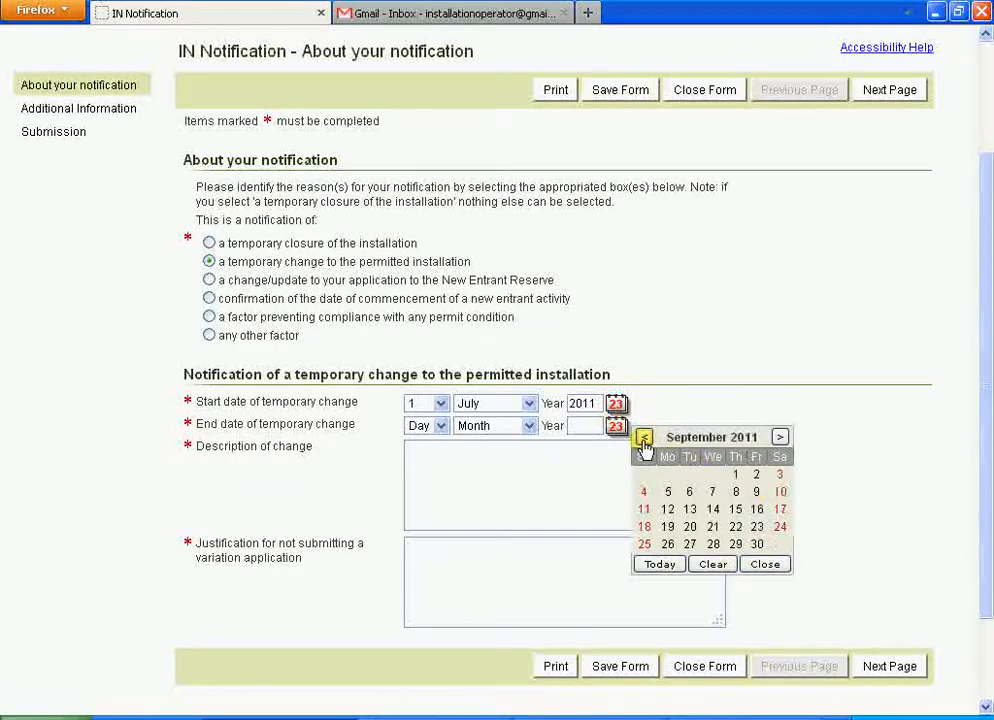
left_click(736, 474)
- Enter "Temporary boiler on site." as the description of the temporary change
left_click(512, 466)
type("TEmpo")
key("BackSpace")
key("BackSpace")
key("BackSpace")
key("BackSpace")
type("emporary bo")
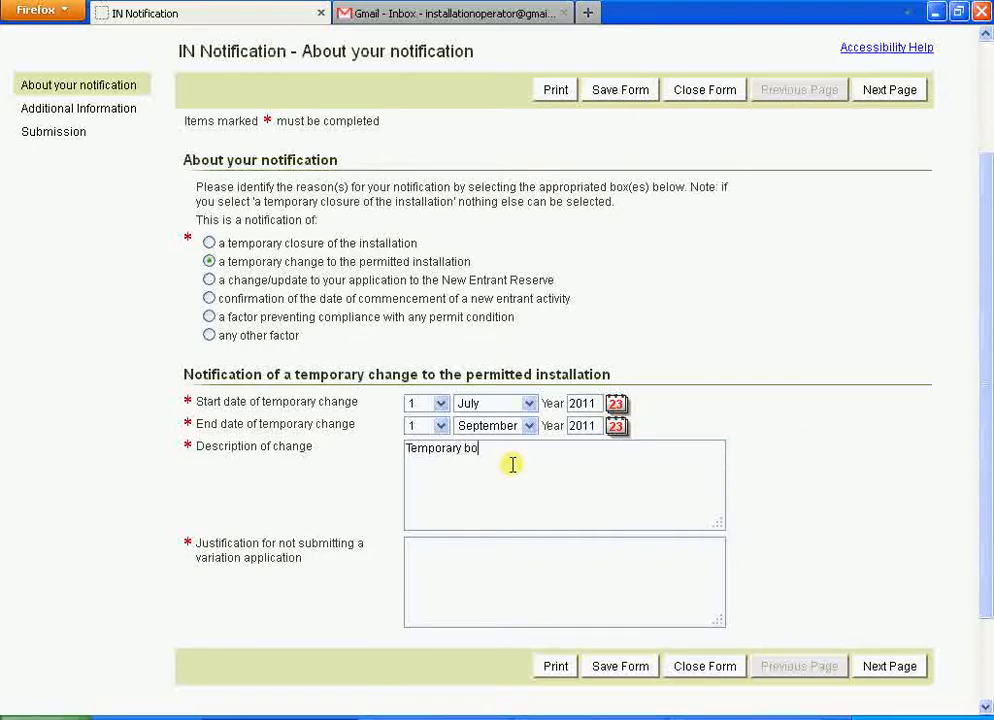
type("iler on site.")
- Enter "Less than 2 months." as the justification for not submitting a variation application
left_click(519, 566)
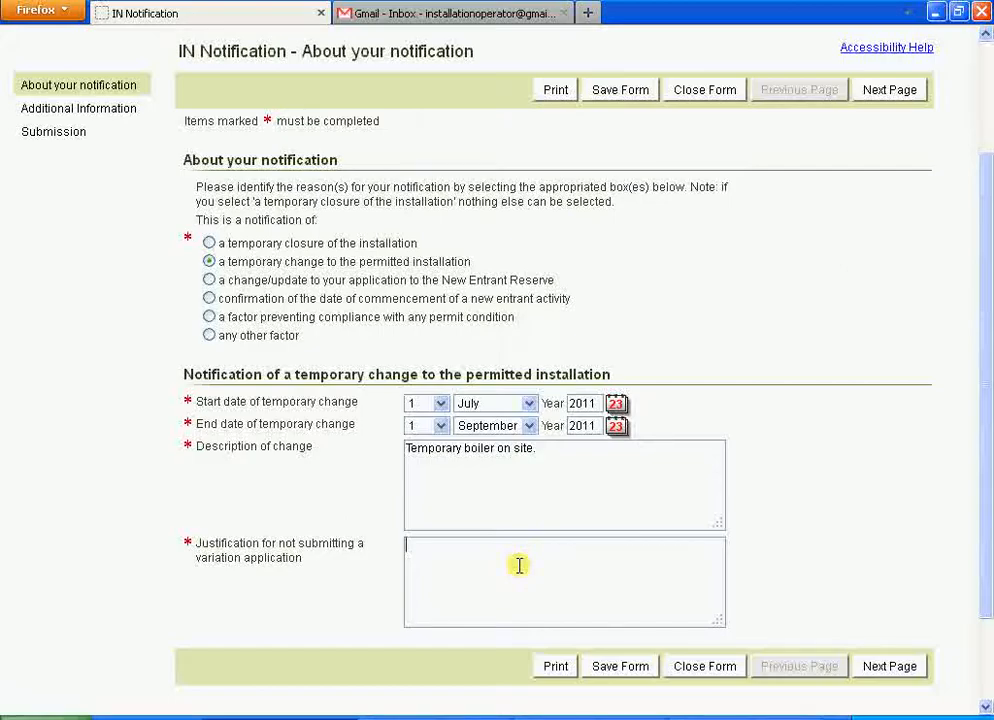
type("Tmpe")
key("BackSpace")
key("BackSpace")
key("BackSpace")
key("BackSpace")
type("Less than 2 months.")
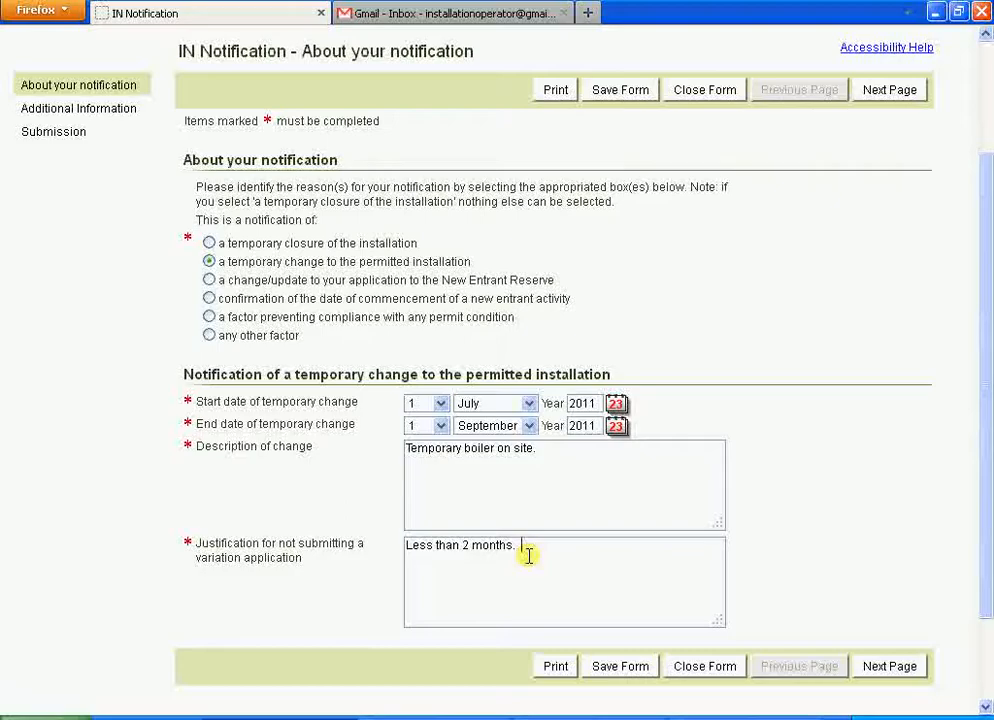
- Switch the notification reason to a change/update to the New Entrant Reserve application and describe it as "Later than planned start date. Different capacity of gas engine"
left_click(209, 281)
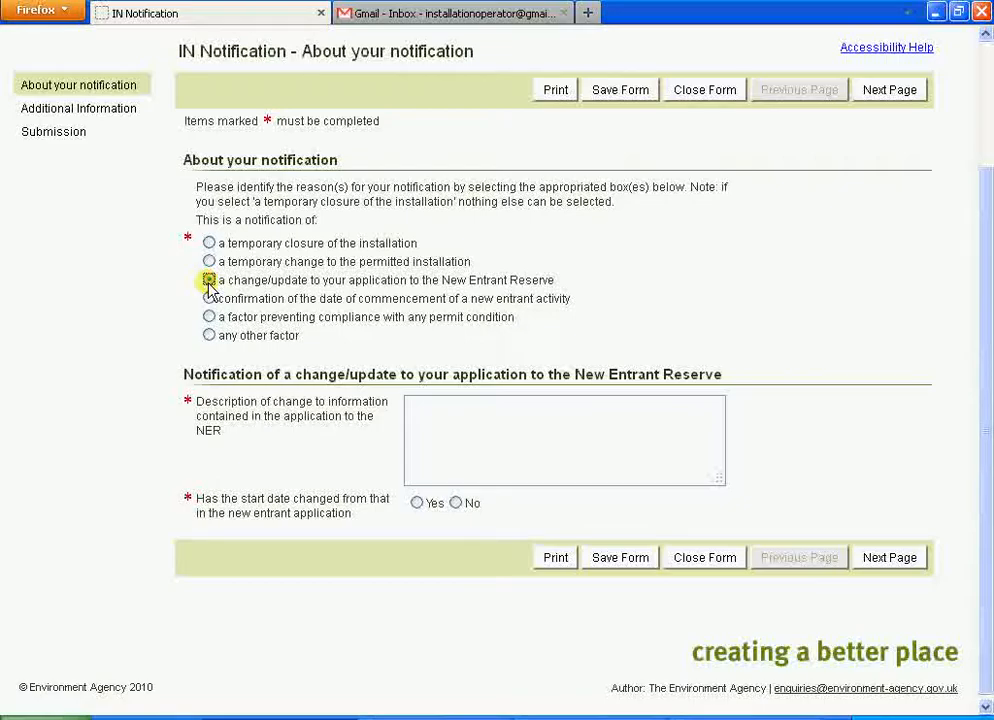
left_click(483, 441)
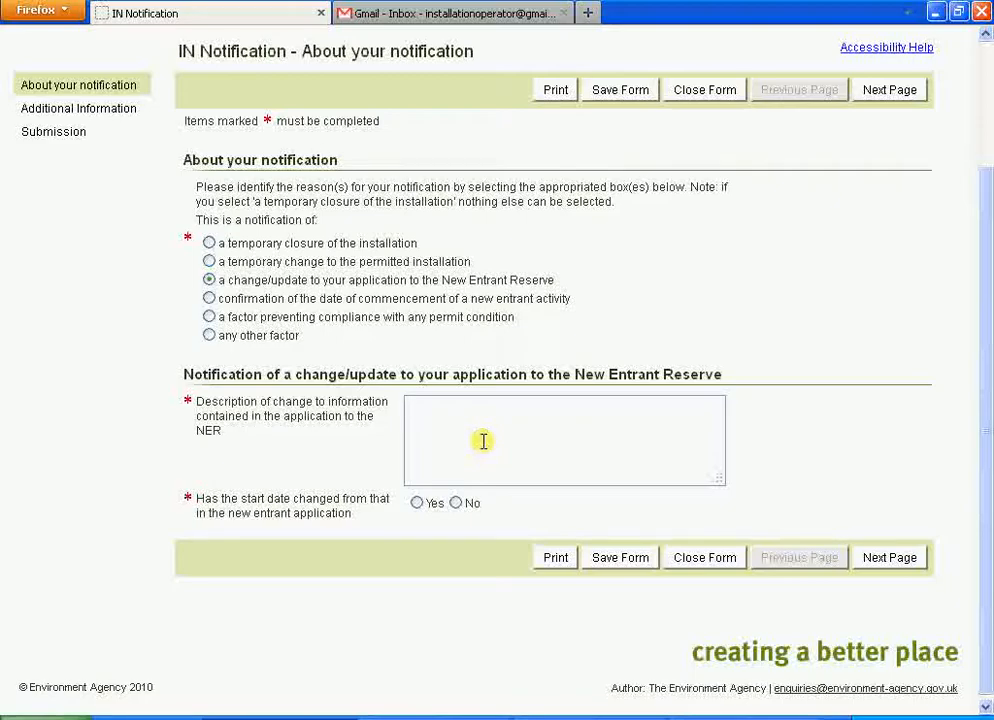
type("Later than planned sat")
key("BackSpace")
key("BackSpace")
type("tart date.")
key("Return")
type("Different capacity of gas engine")
key("Tab")
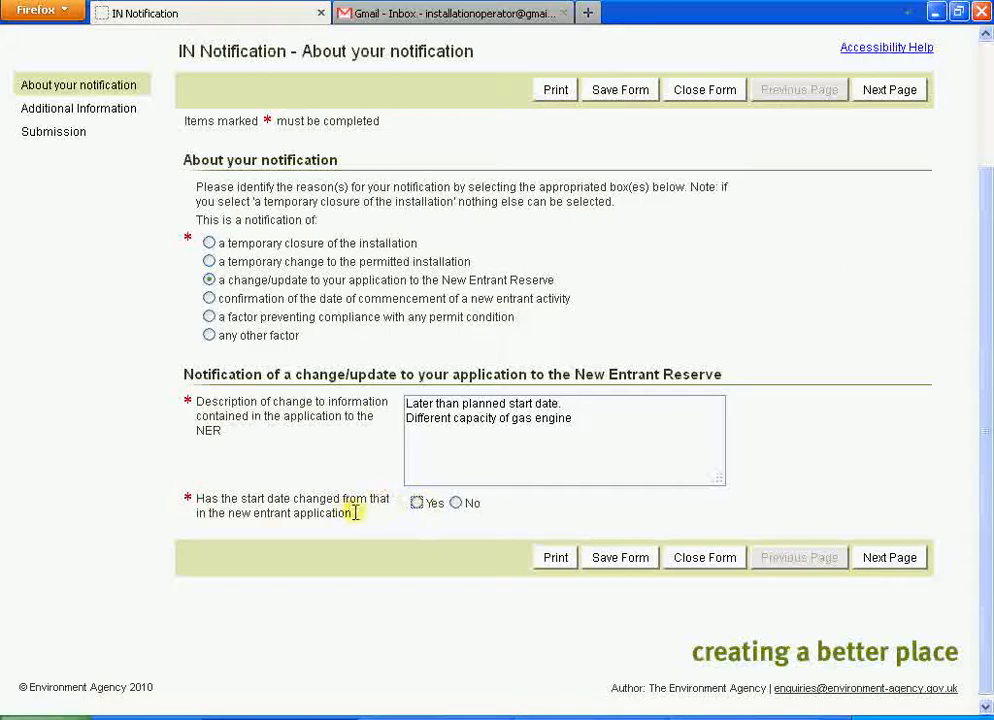
- Indicate that the start date has changed and set the revised start date of new entrant activities to 31 December 2011
left_click(417, 503)
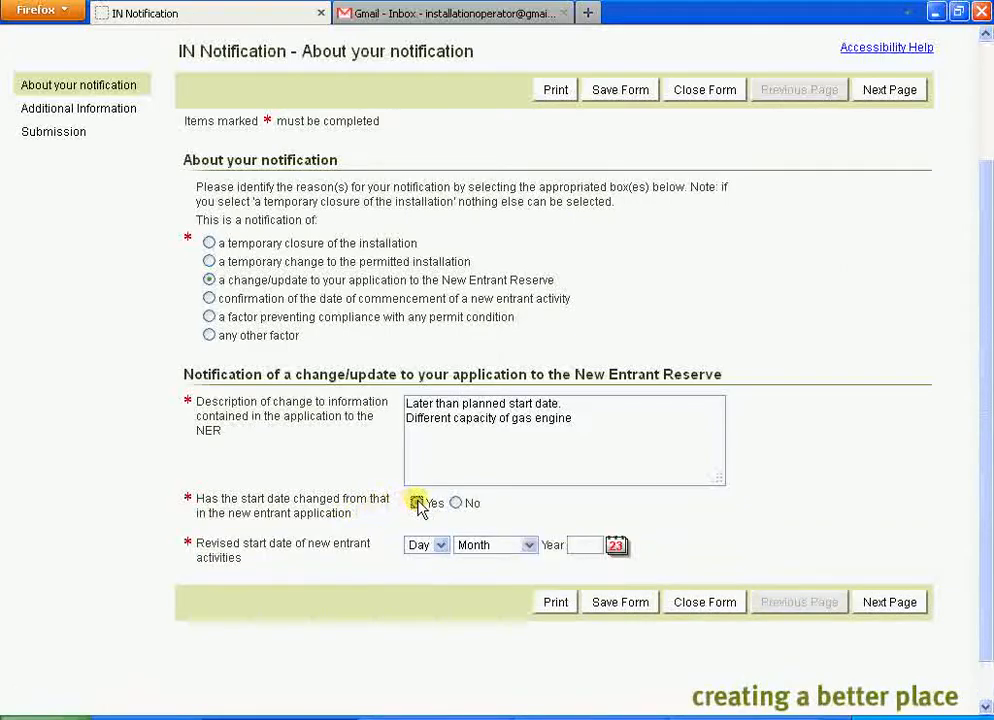
left_click(618, 548)
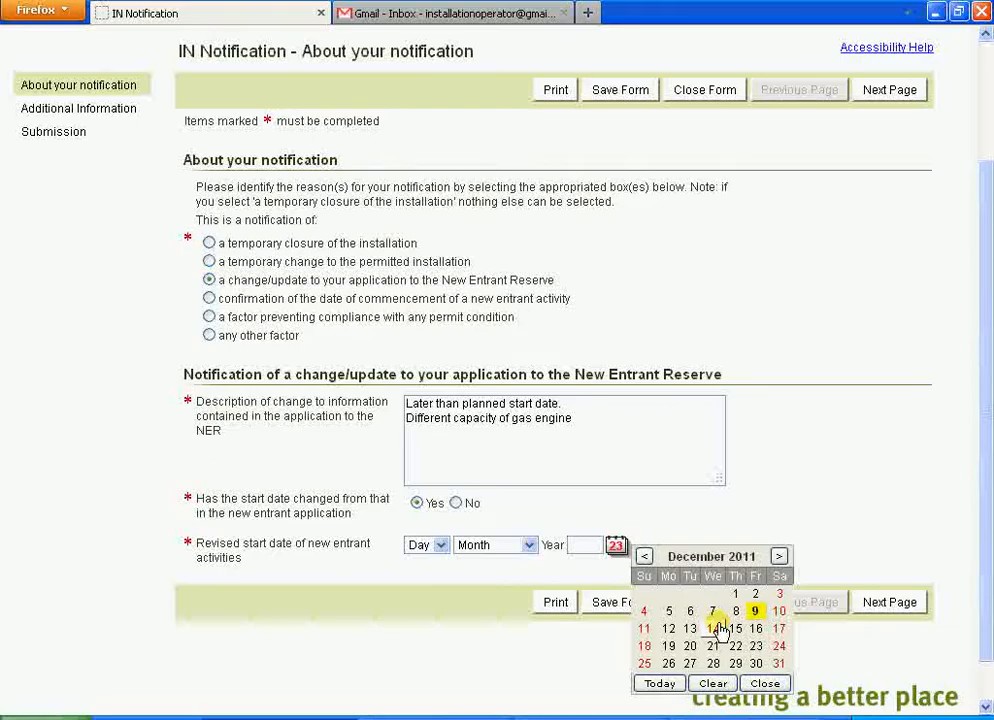
left_click(779, 663)
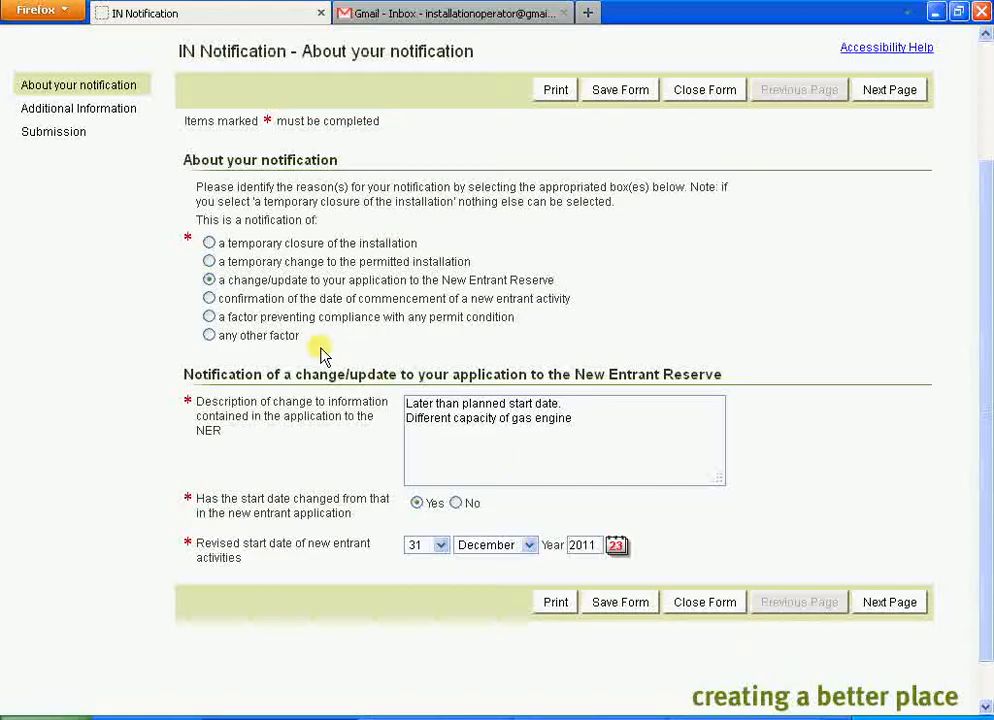
- Switch the notification reason to confirmation of commencement of a new entrant activity and set its actual start date to 8 December 2011
left_click(209, 299)
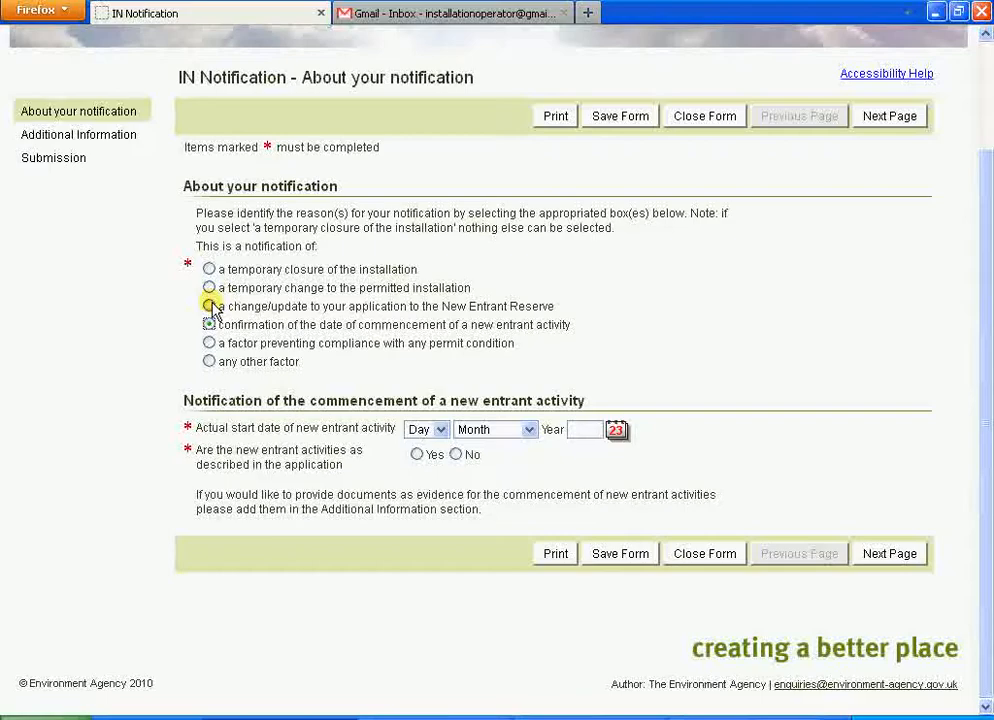
left_click(618, 435)
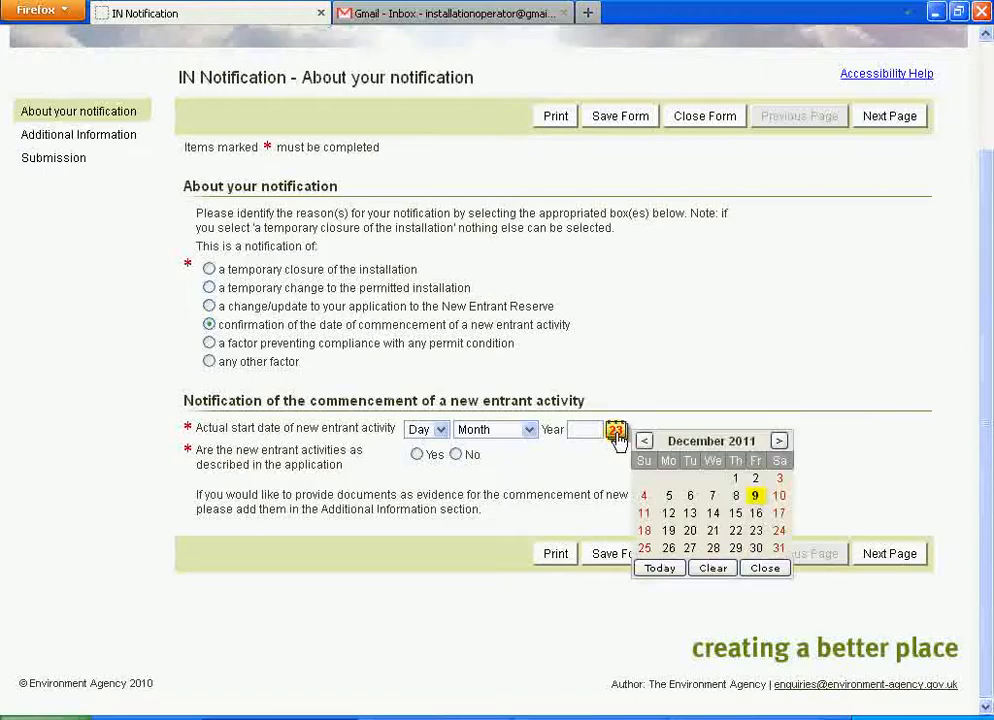
left_click(737, 513)
left_click(566, 316)
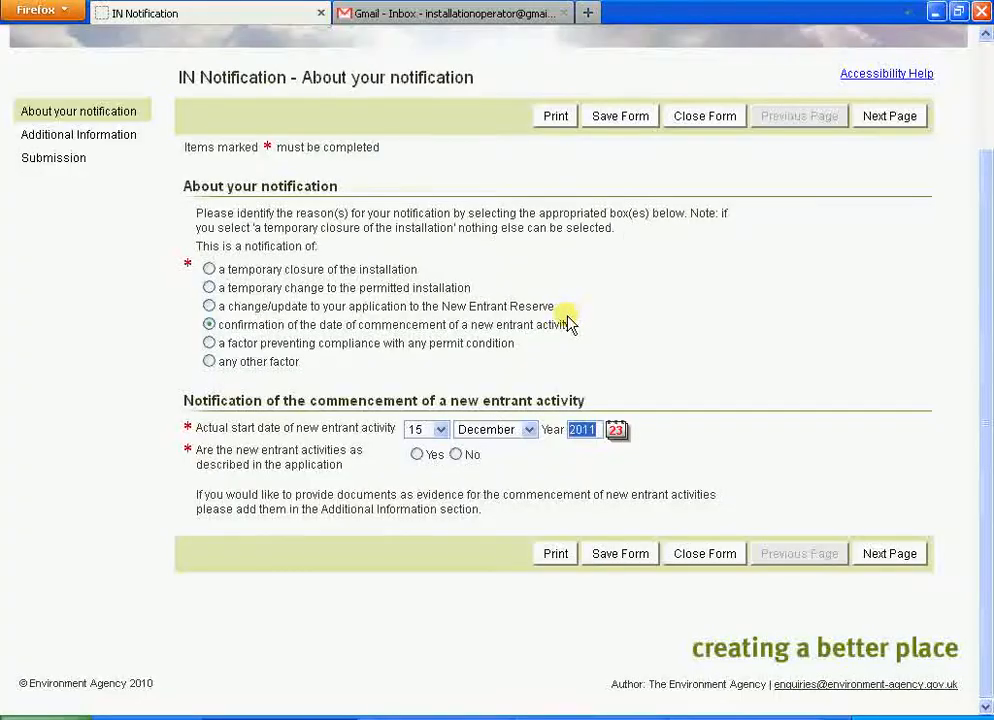
left_click(616, 430)
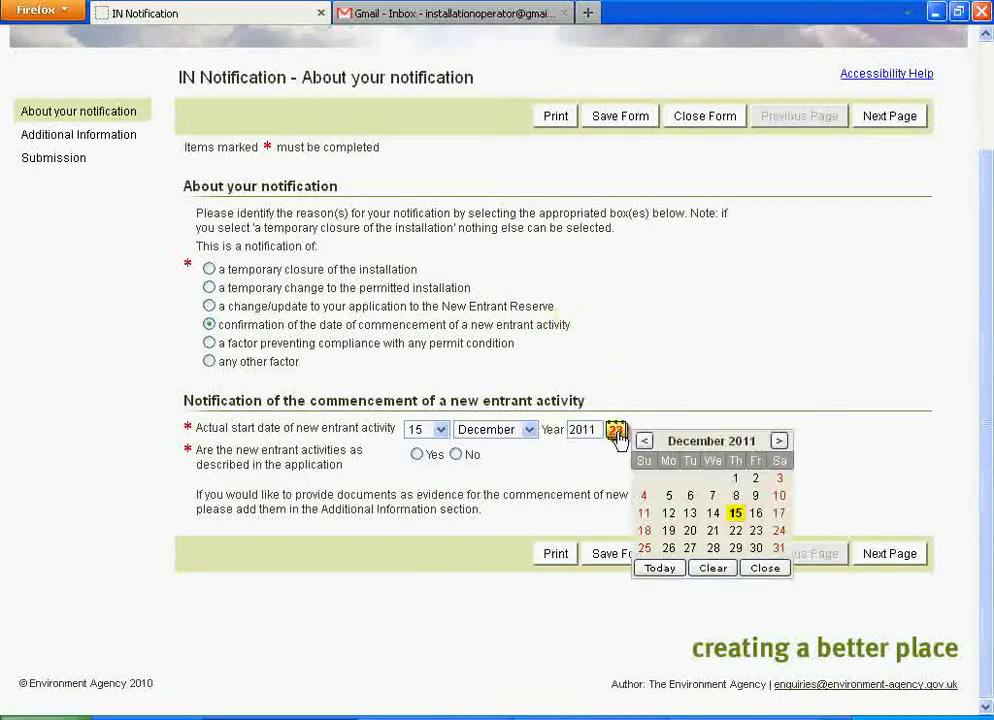
left_click(737, 514)
left_click(617, 430)
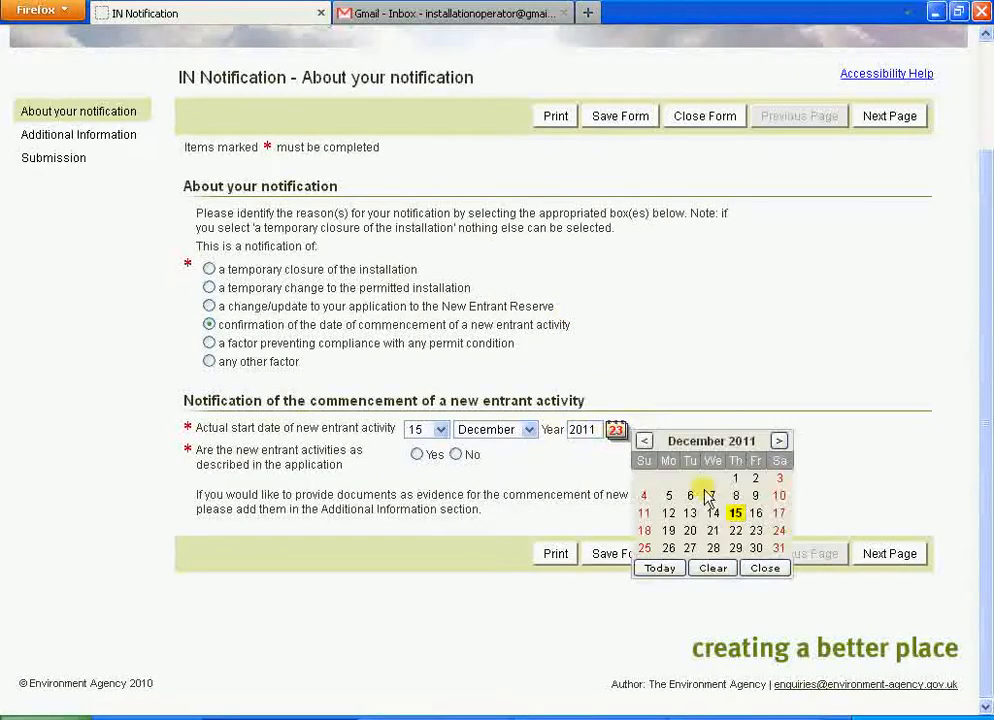
left_click(737, 497)
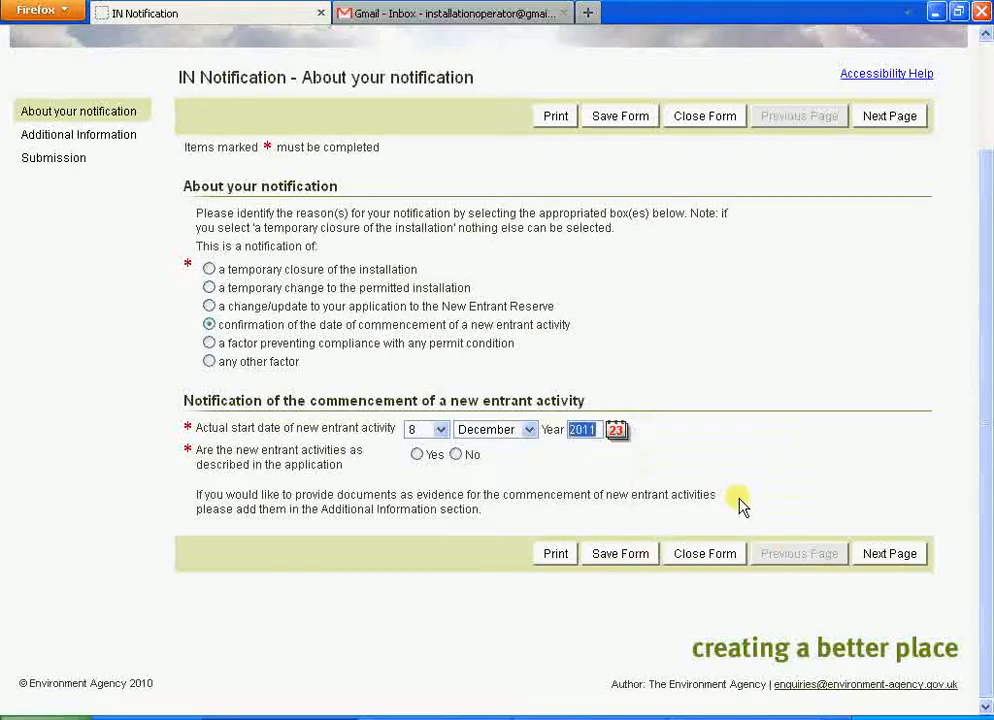
- Answer No to the new entrant activities being as described in the application and describe the change as "Lower capacity gas engine."
left_click(417, 455)
left_click(418, 455)
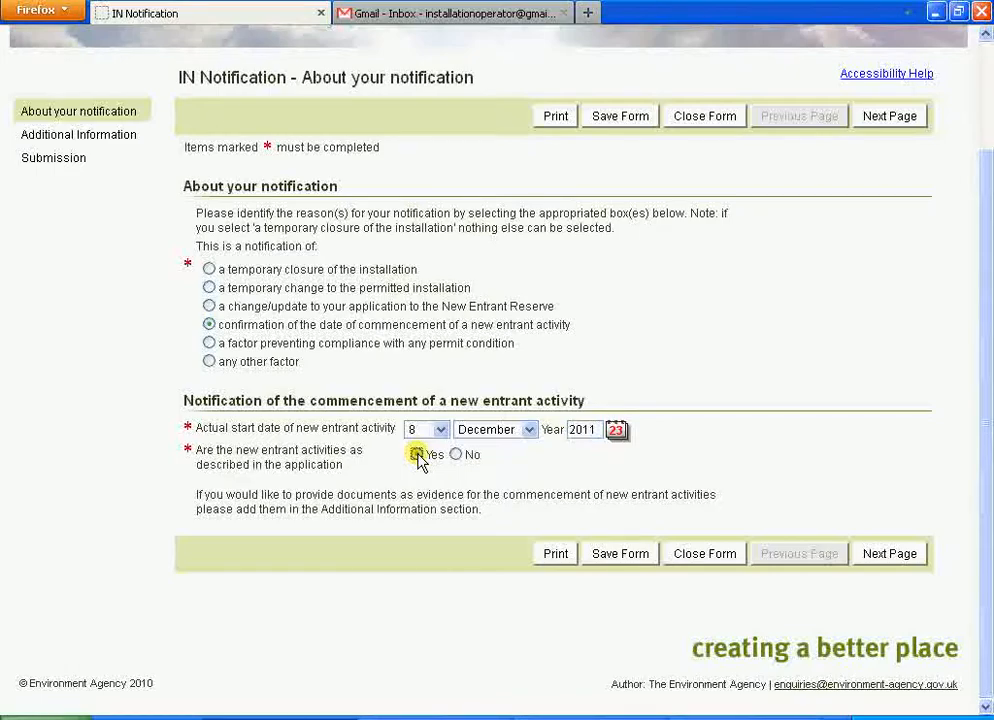
left_click(456, 455)
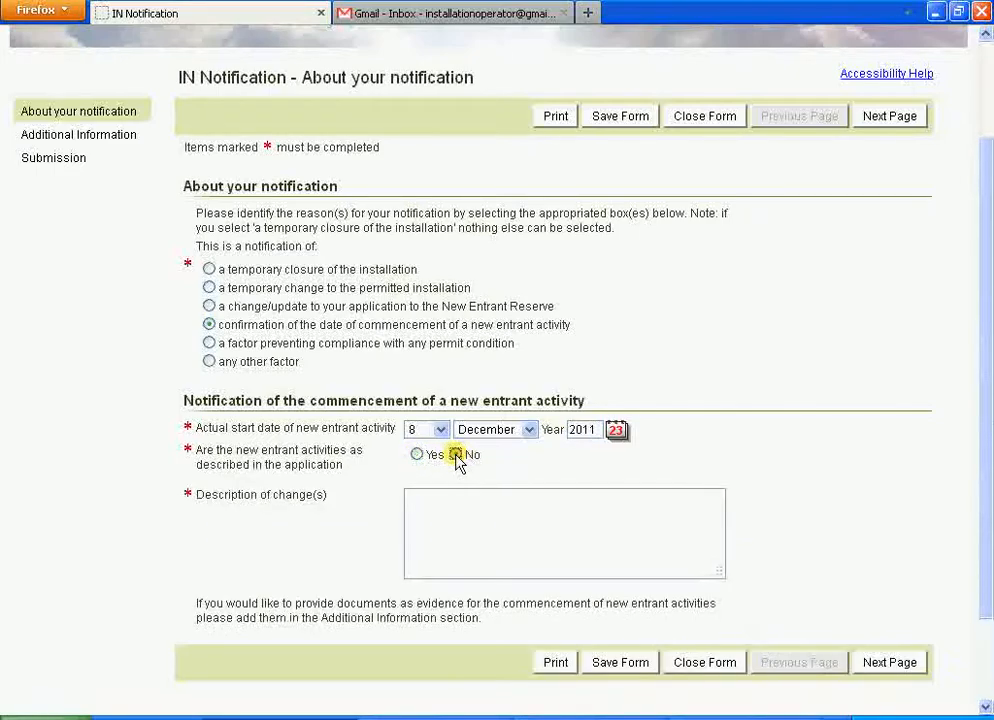
left_click(443, 515)
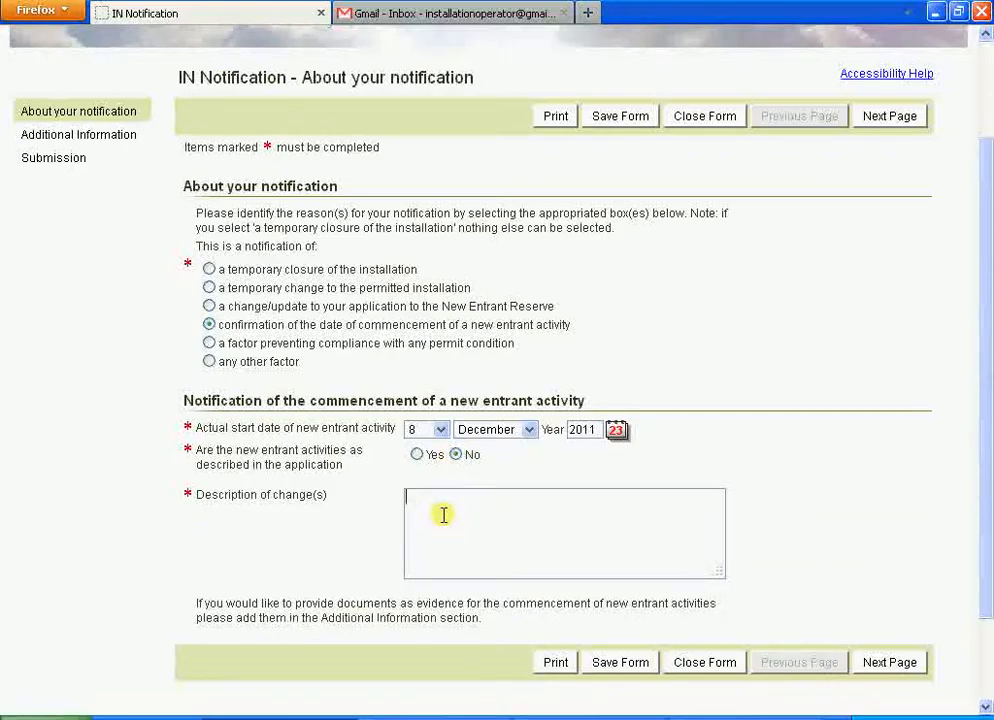
type("Lower capfa")
key("BackSpace")
key("BackSpace")
type("actiy gas")
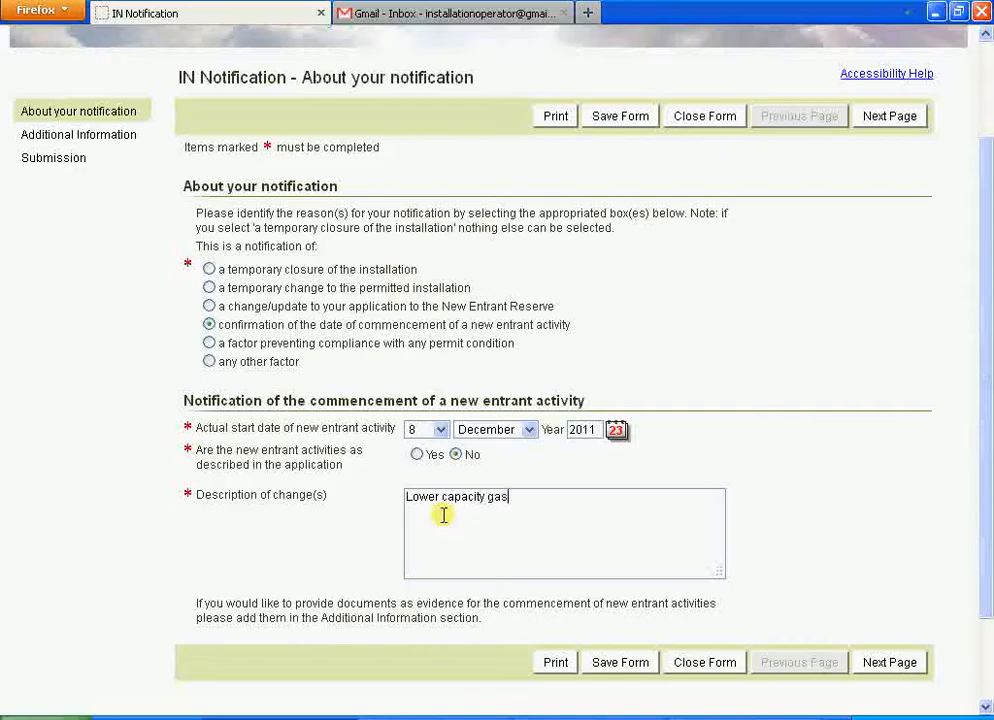
type(" engine.")
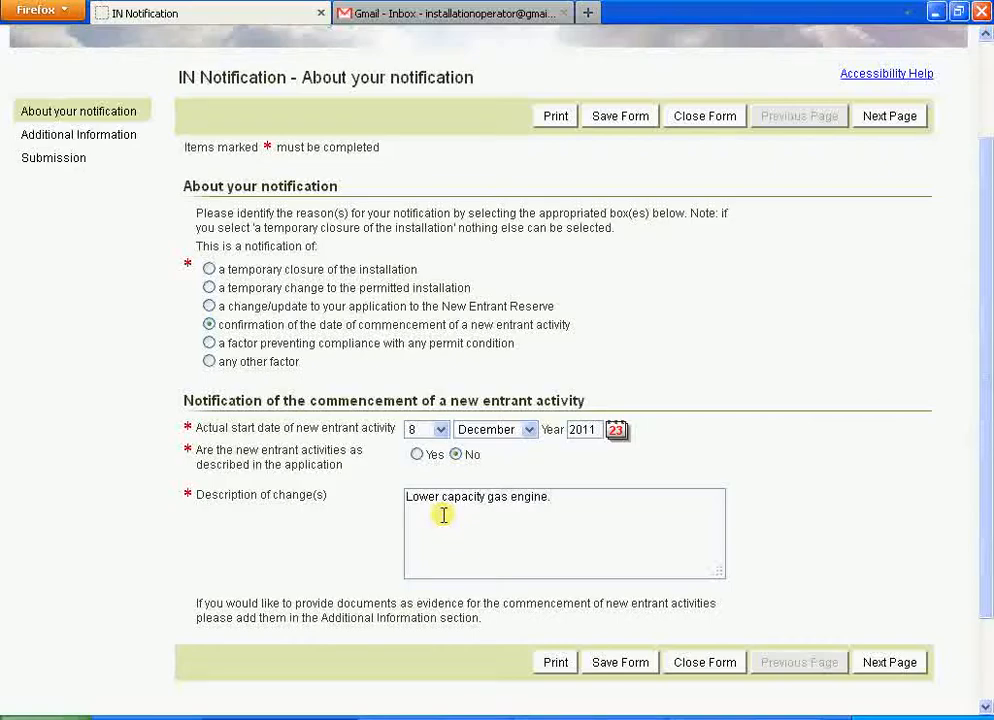
- Switch the notification reason to a factor preventing permit compliance and set the non-compliance period from 1 November to 30 November 2011
left_click(211, 344)
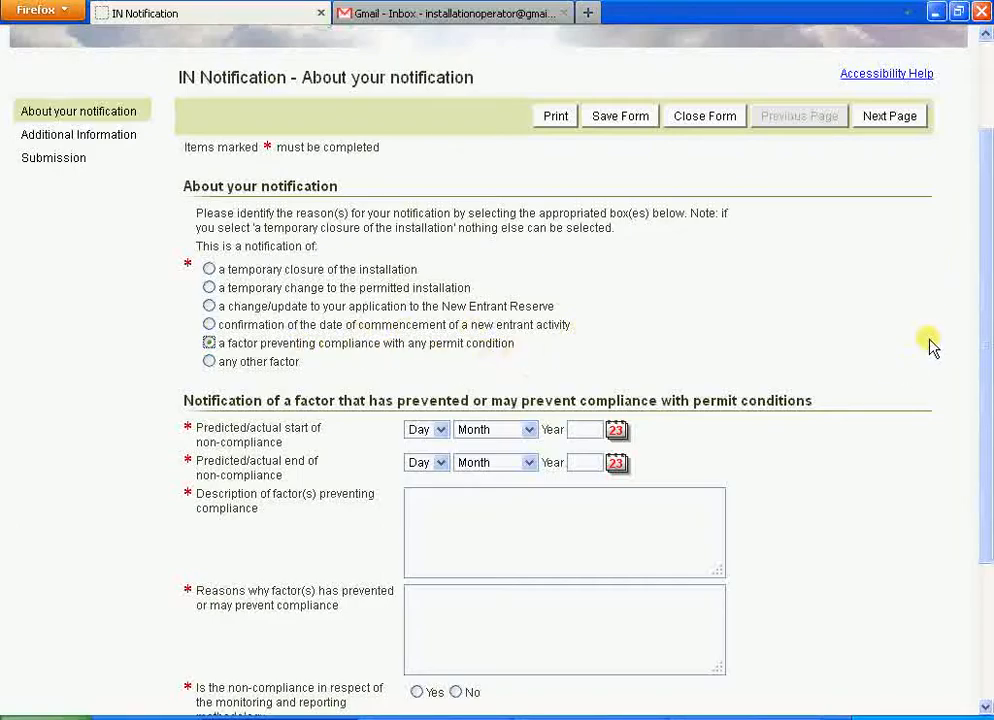
scroll(685, 372, "down", 2)
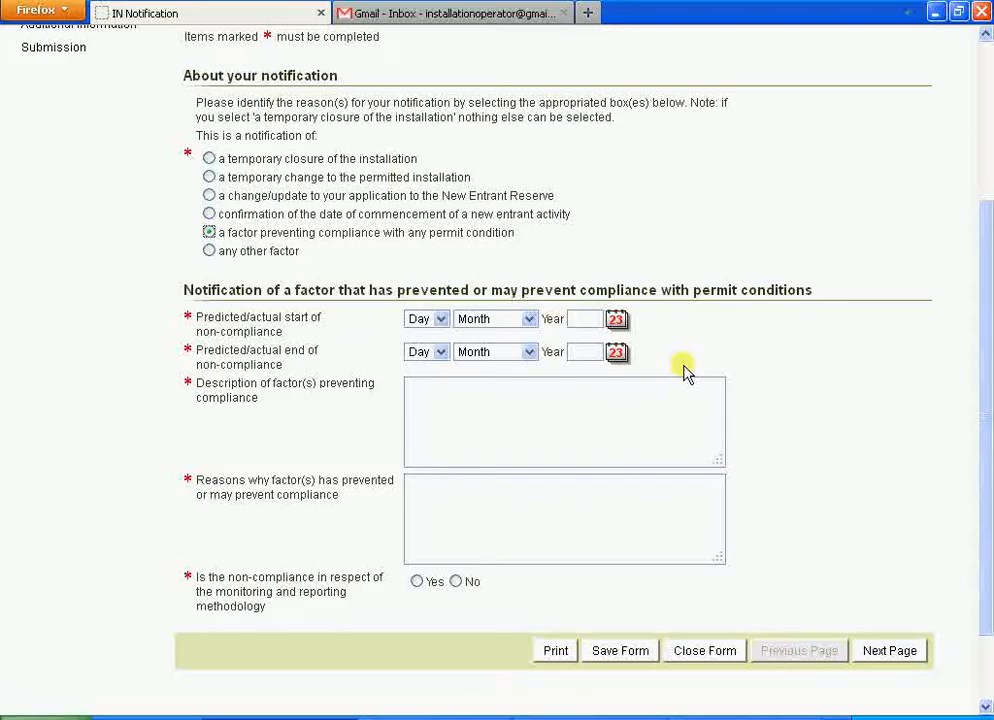
left_click(616, 319)
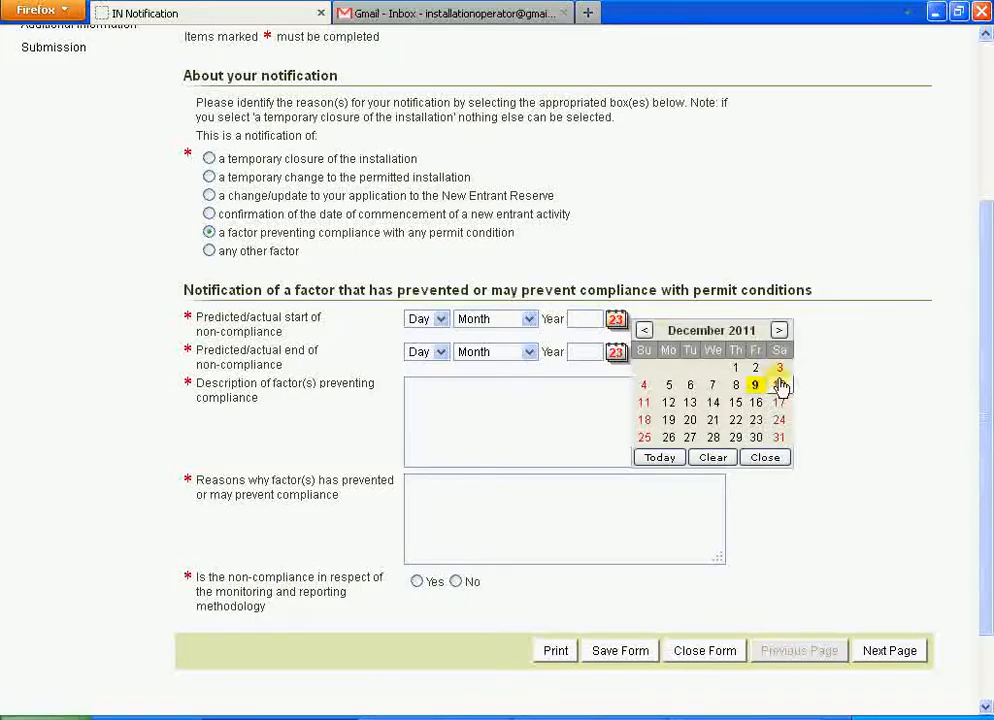
left_click(644, 330)
left_click(690, 368)
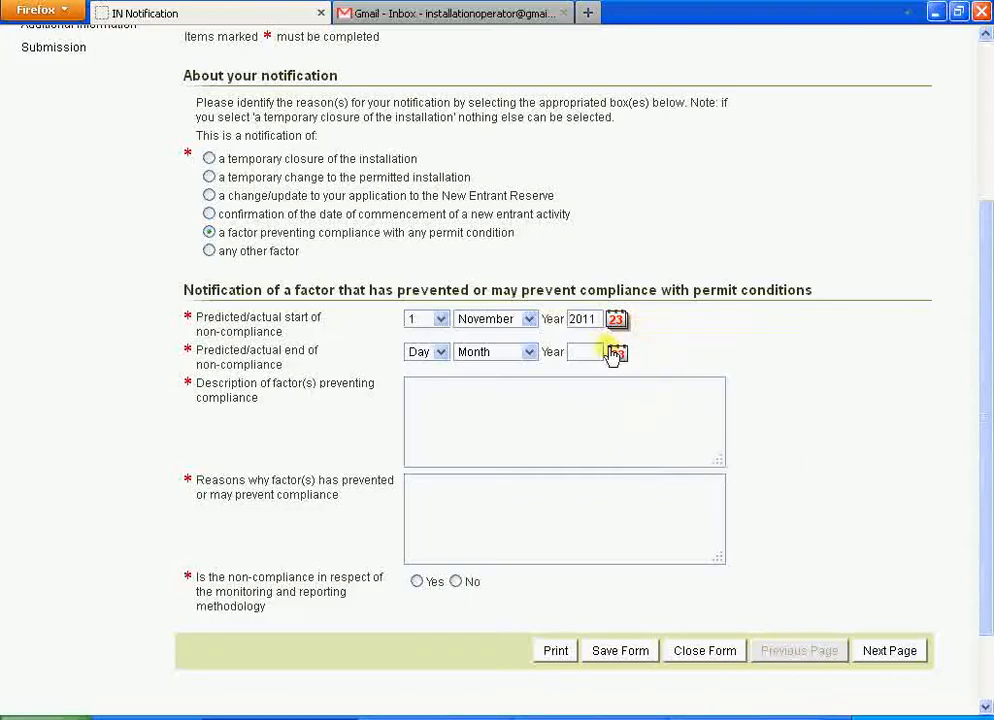
left_click(616, 352)
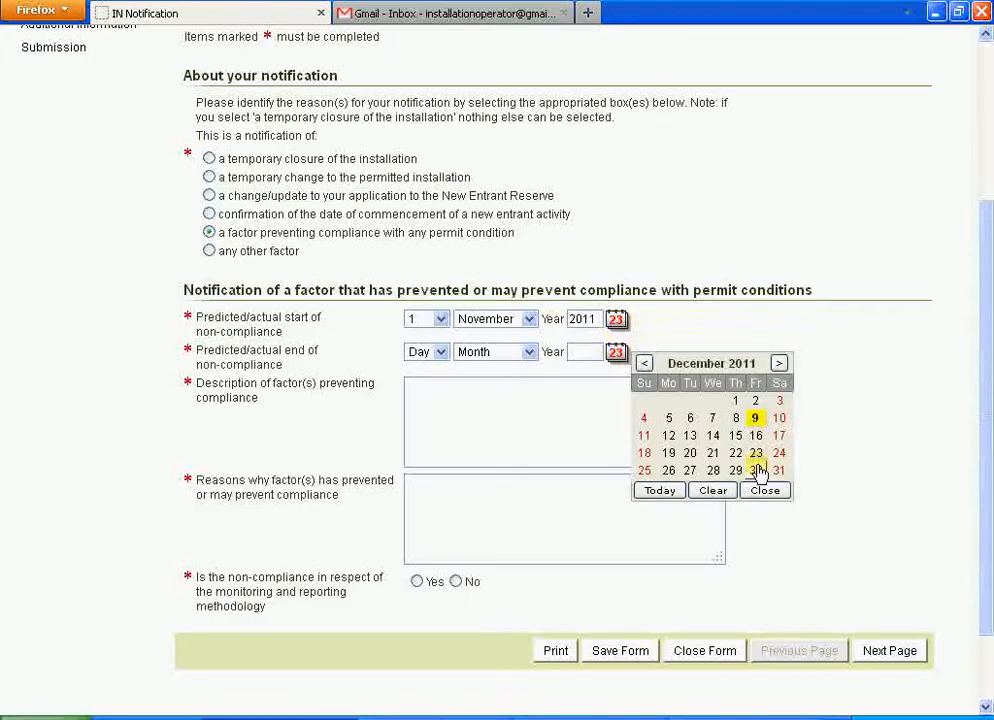
left_click(644, 363)
left_click(713, 471)
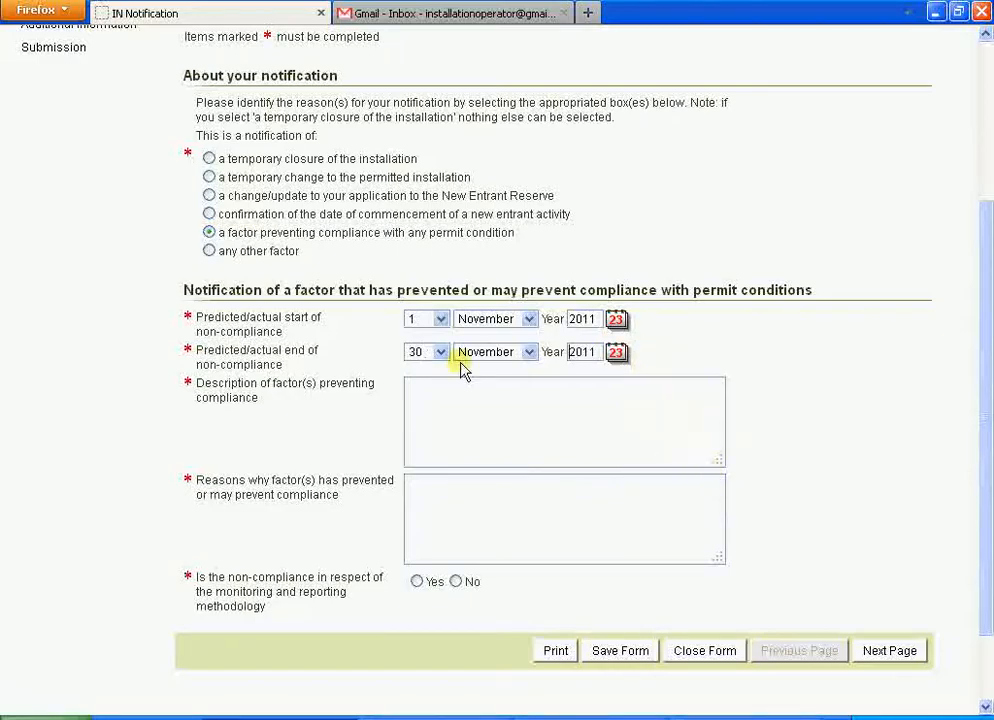
- Enter "Failure of main meter" as the factor preventing compliance and "Not able to generate activity data" as the reason
left_click(452, 418)
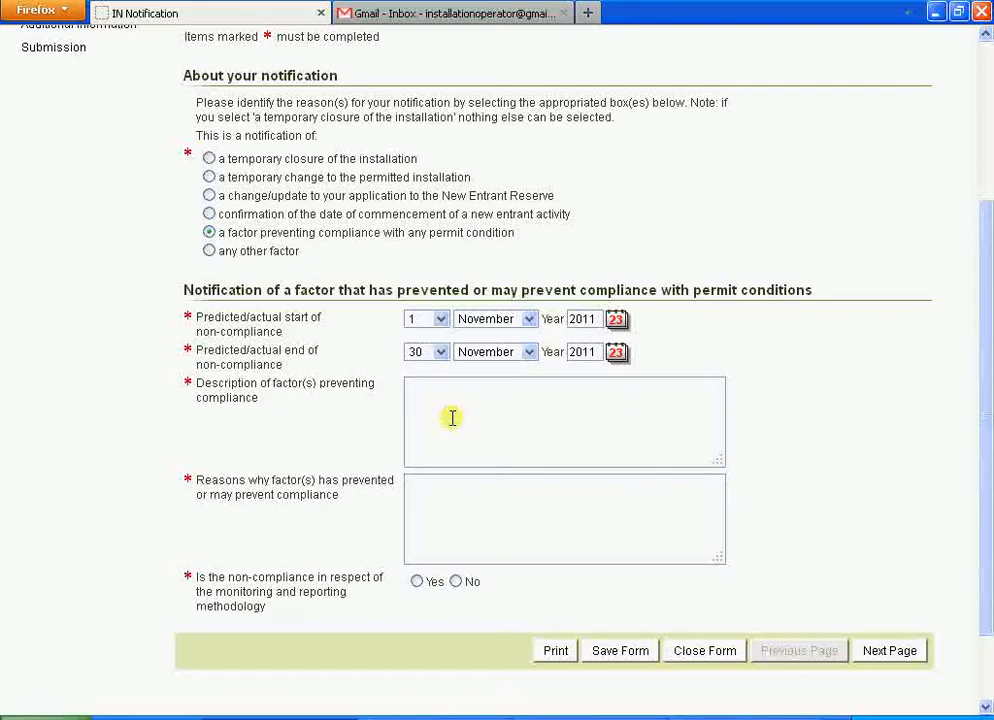
type("Failure of main meter")
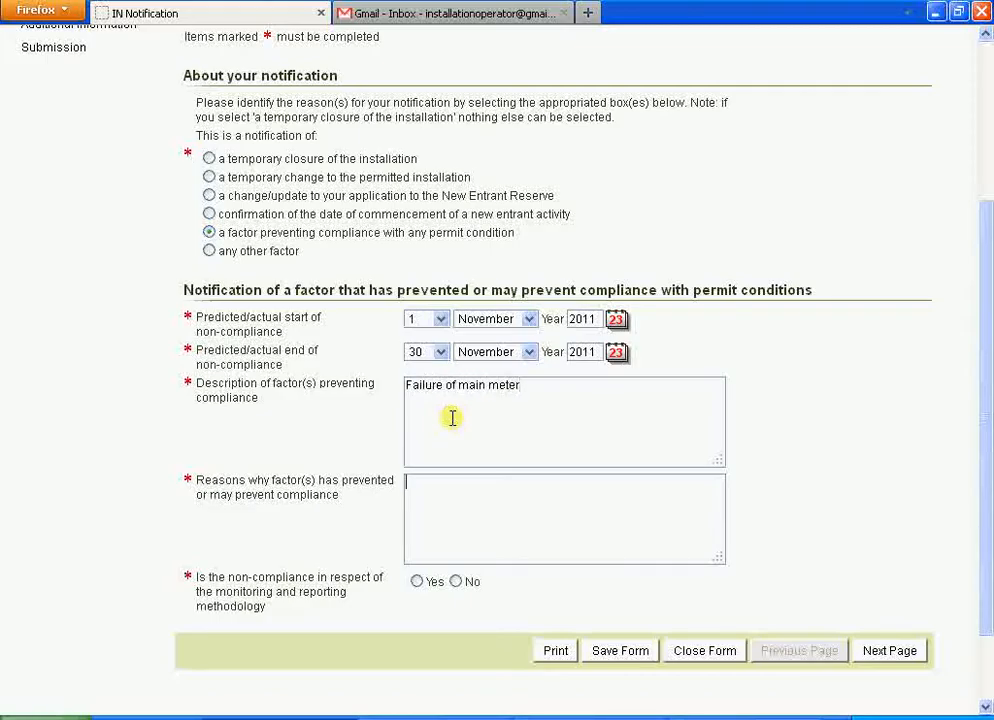
key("Tab")
type("Not able to generate activity data")
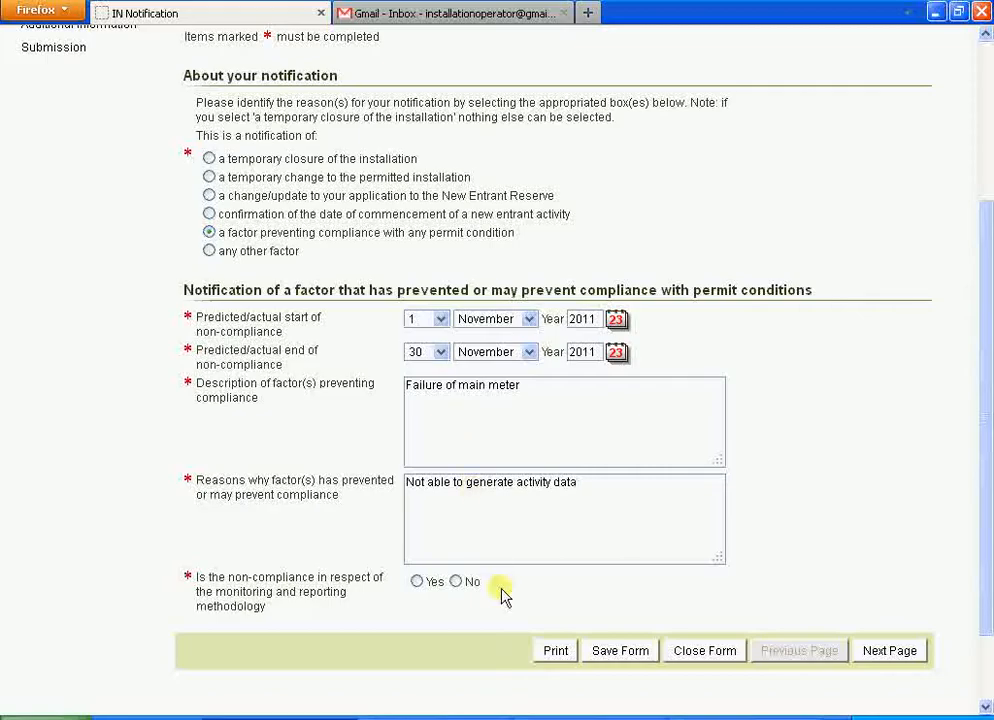
- Mark the non-compliance as concerning the monitoring and reporting methodology and enter "Alternative meter. Use historic data." as the interim methodology details
left_click(416, 581)
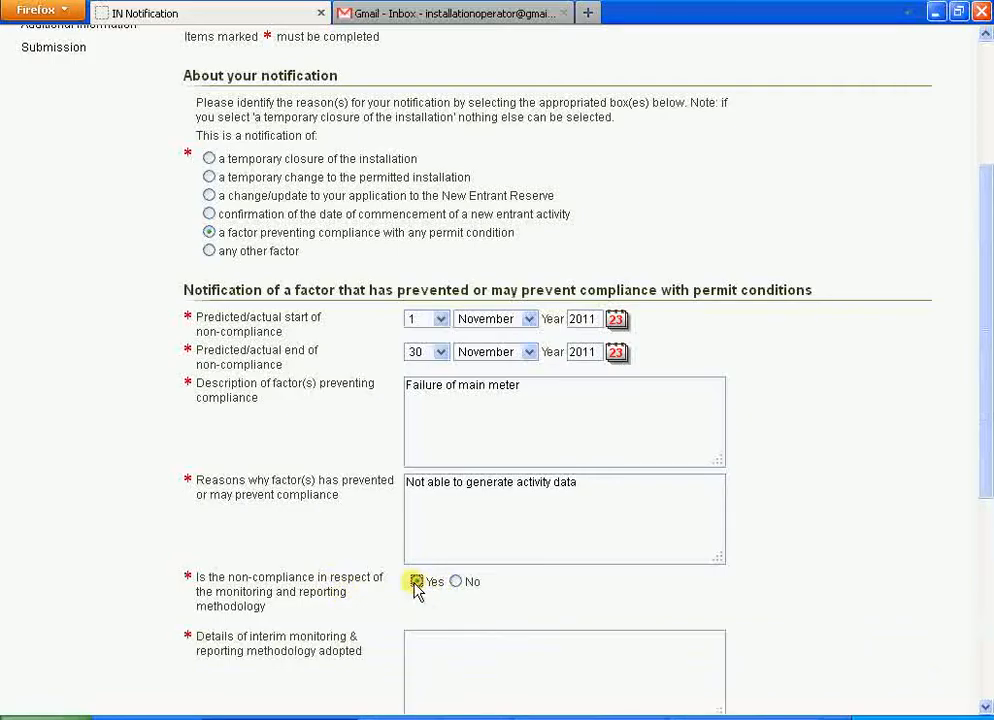
left_click_drag(986, 381, 990, 560)
left_click(536, 351)
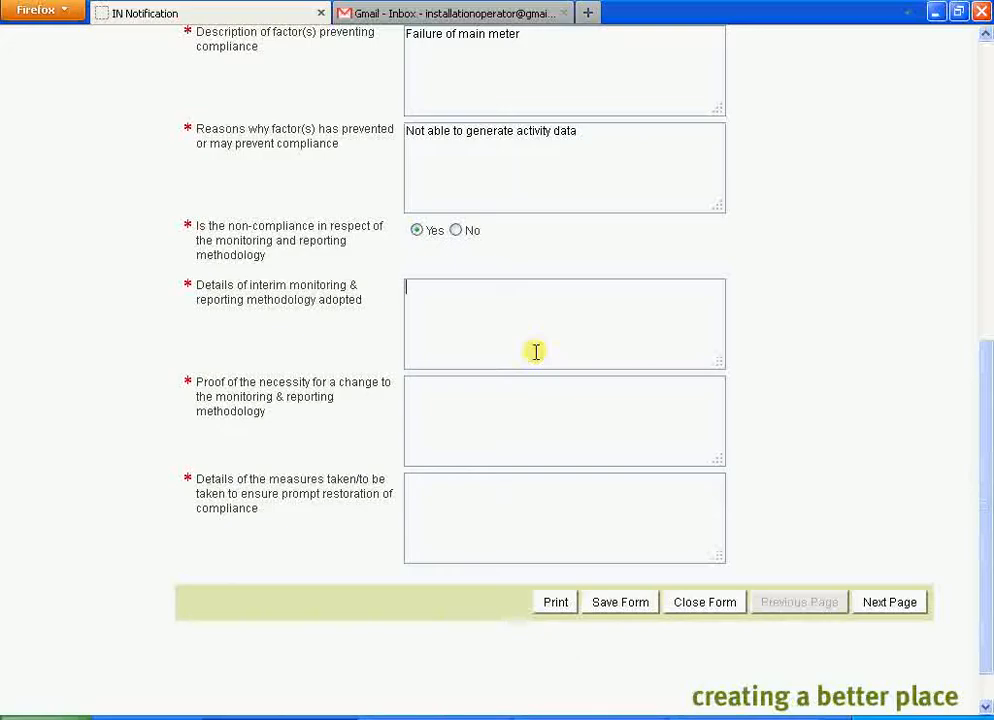
type("Alternative meter,")
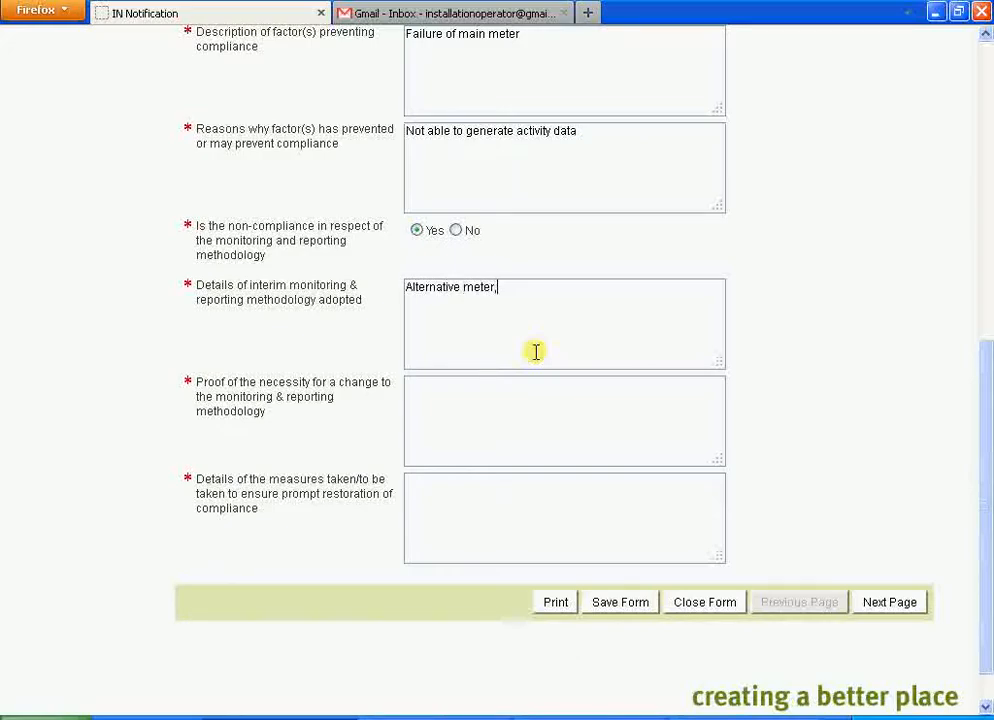
key("Return")
type("P")
key("BackSpace")
type("Use historic data")
key("BackSpace")
key("BackSpace")
type("ta.")
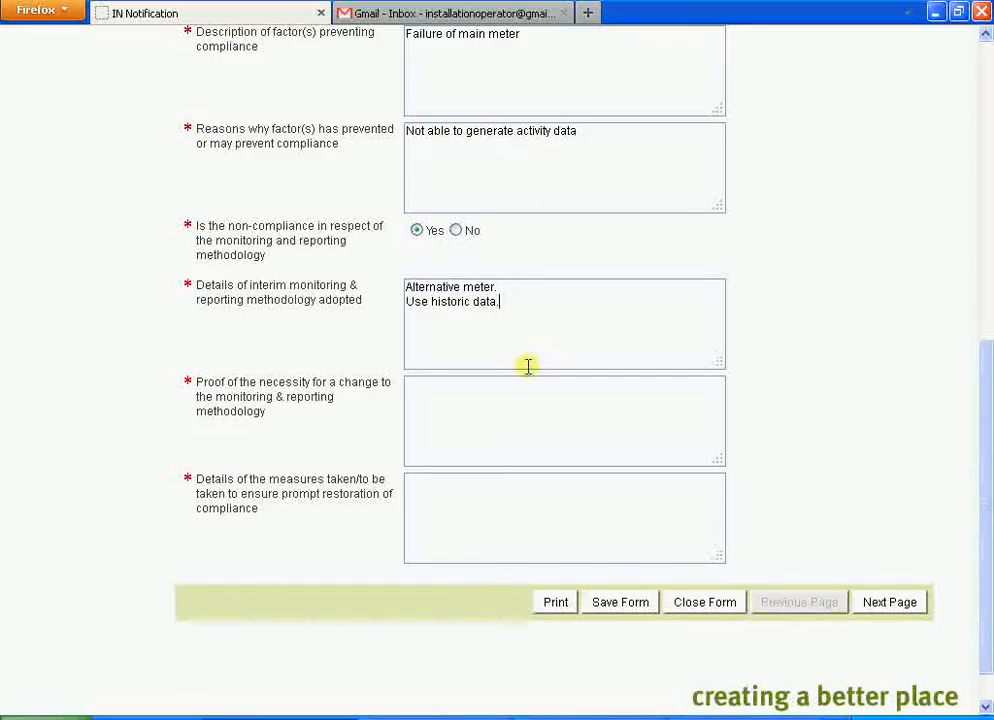
- Enter "Failure of meter." as proof of the necessity for a change to the monitoring and reporting methodology
left_click(505, 401)
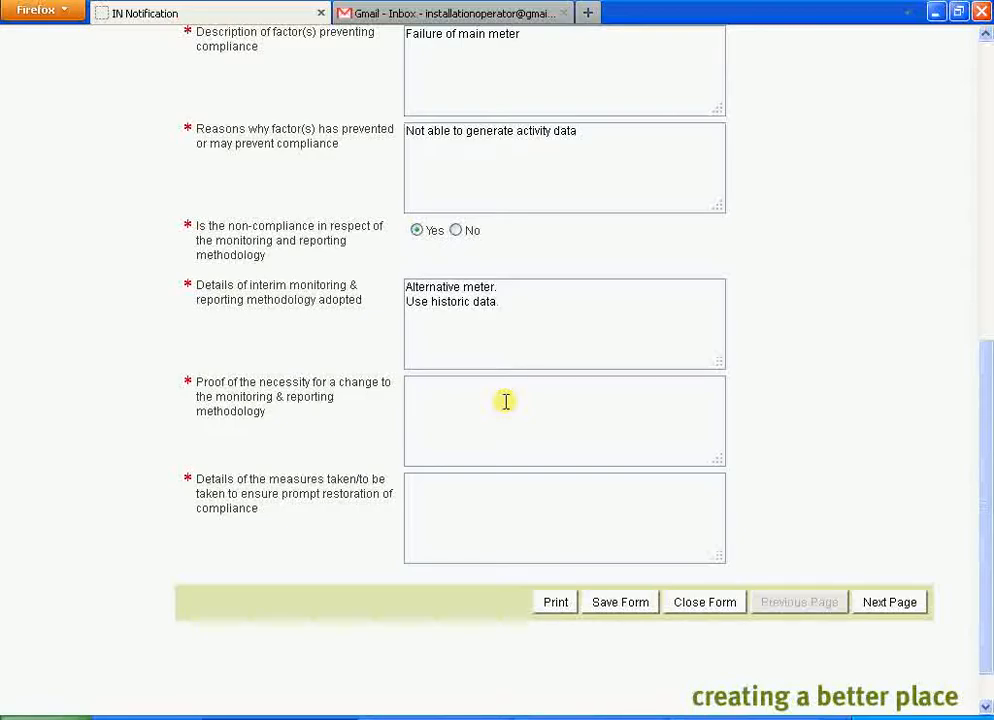
type("Failrue")
key("BackSpace")
key("BackSpace")
key("BackSpace")
key("BackSpace")
type("lure of")
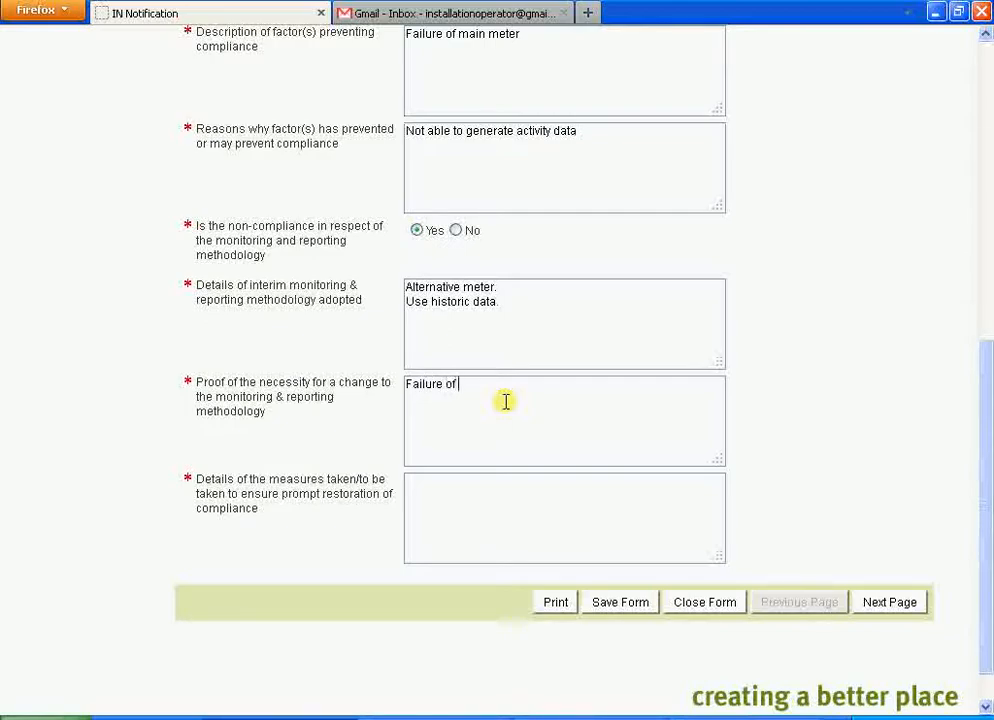
type(" meter.")
key("Tab")
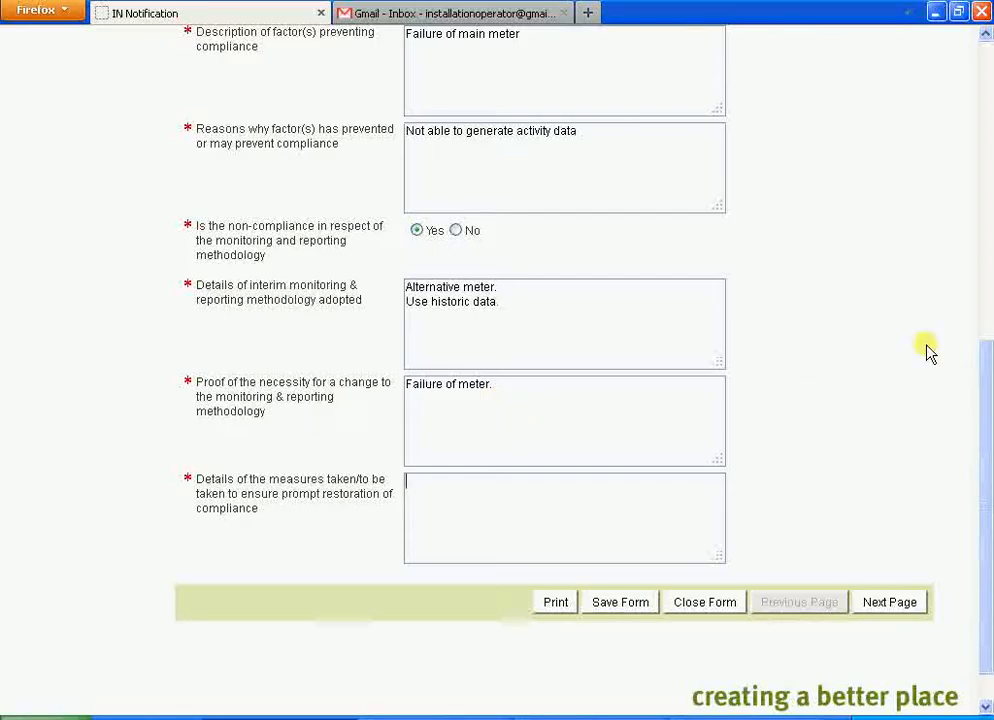
- Save the notification form
left_click(990, 304)
left_click_drag(988, 352, 972, 648)
left_click(606, 626)
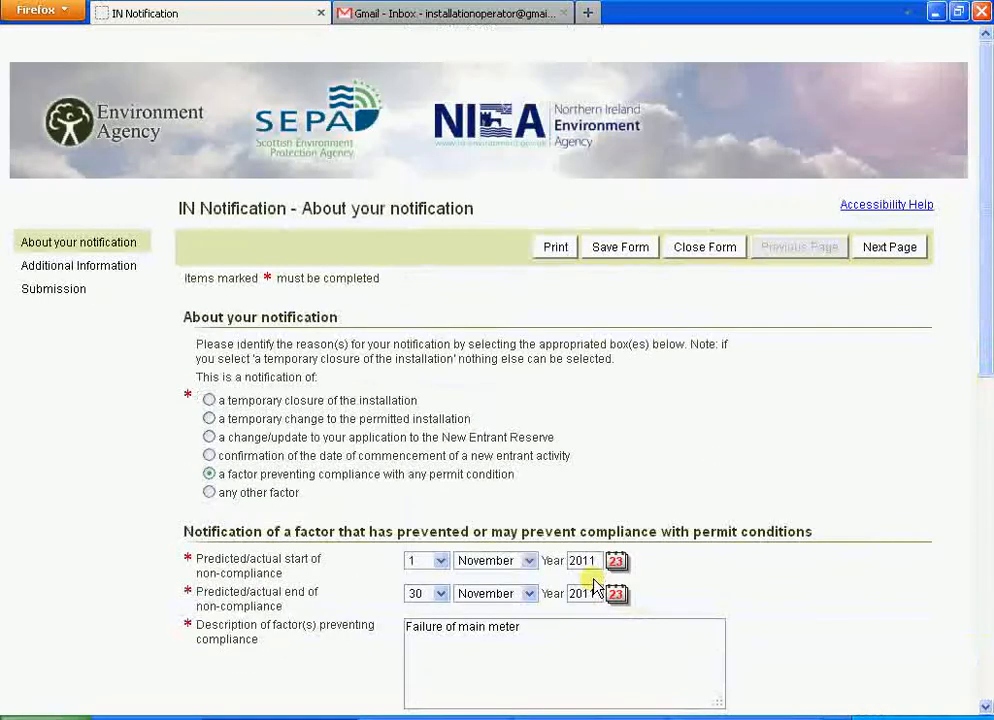
left_click_drag(987, 370, 987, 700)
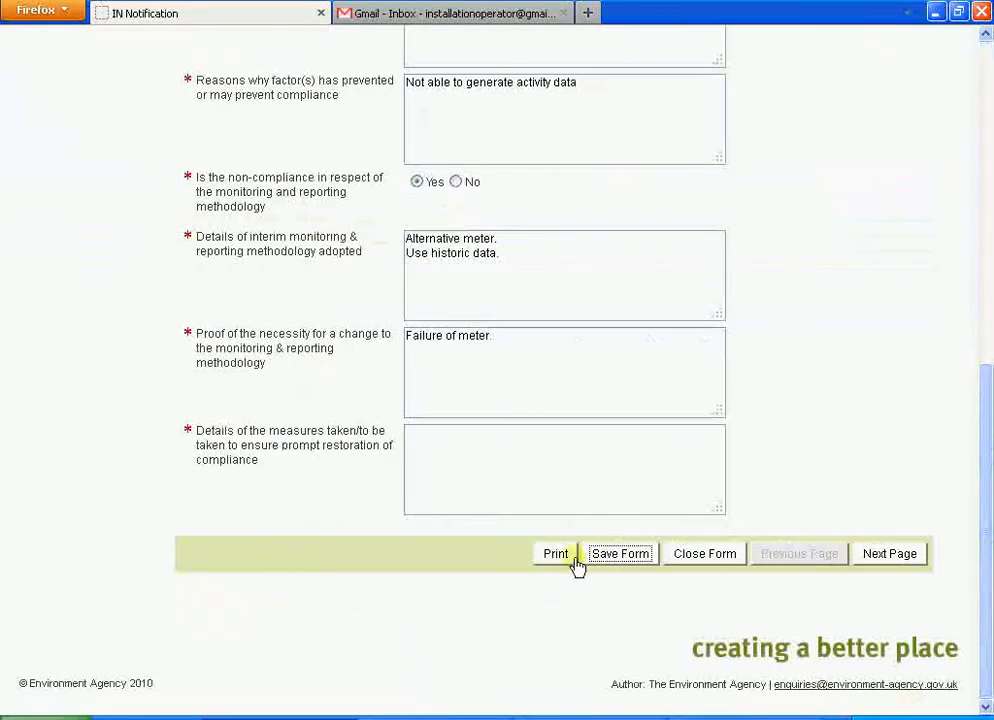
- Enter "Contacted gas supplier. Arrange repair." as the details of the measures taken to ensure prompt restoration of compliance
left_click(592, 479)
type("Contacted gas ")
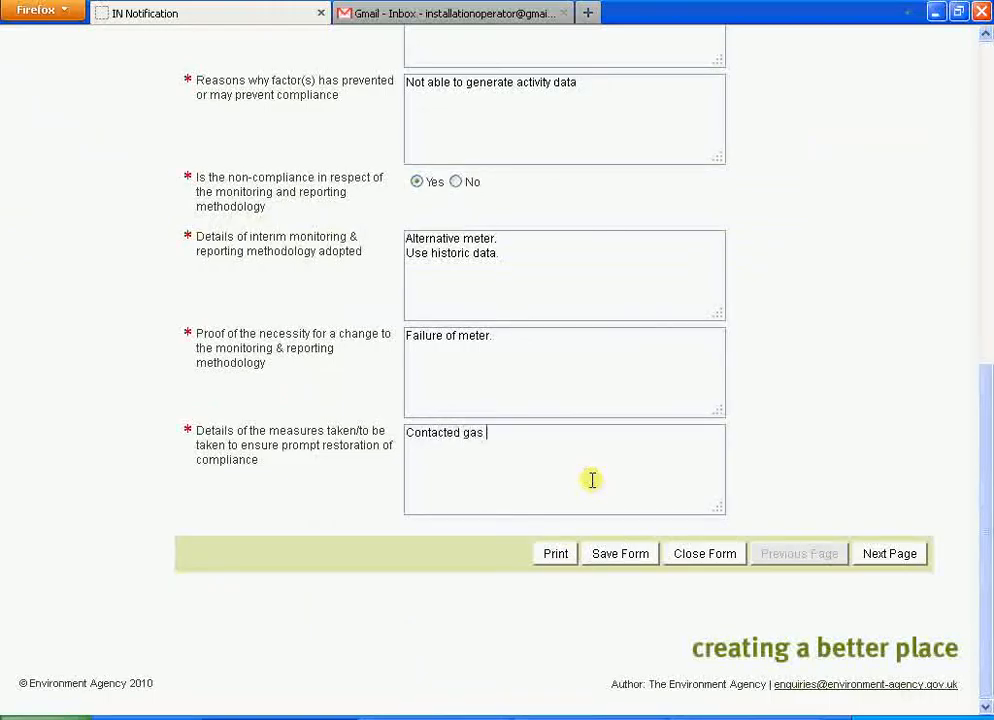
type("supplier.  Arrange repair.")
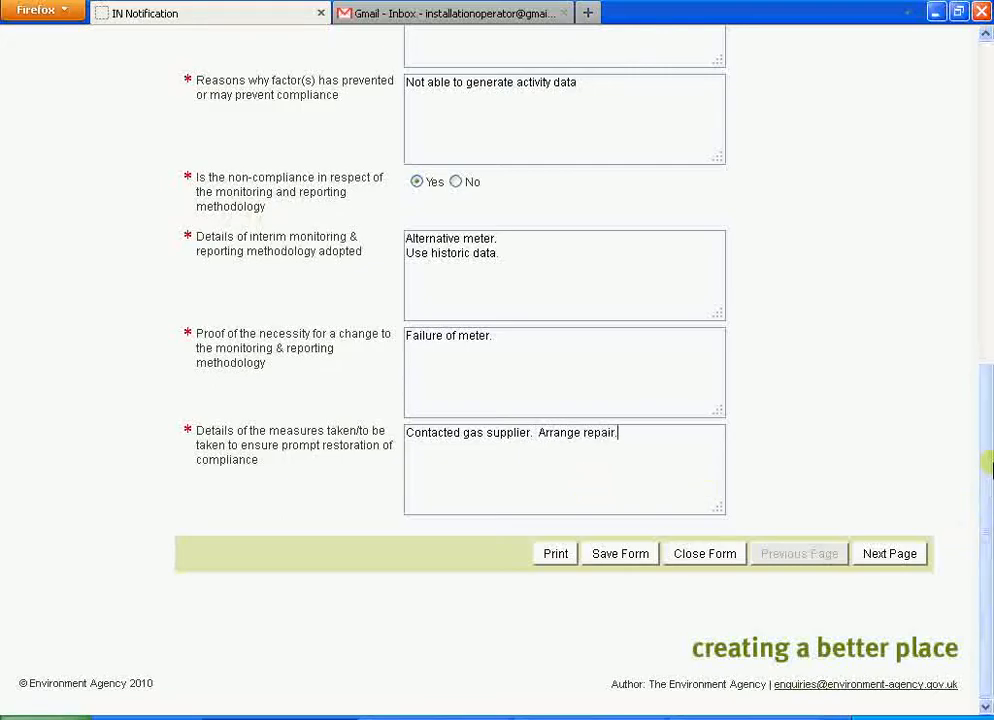
- Submit the notification form after viewing its Additional Information section, and return to the Test Installation's work queue
left_click_drag(990, 527, 985, 204)
left_click(133, 156)
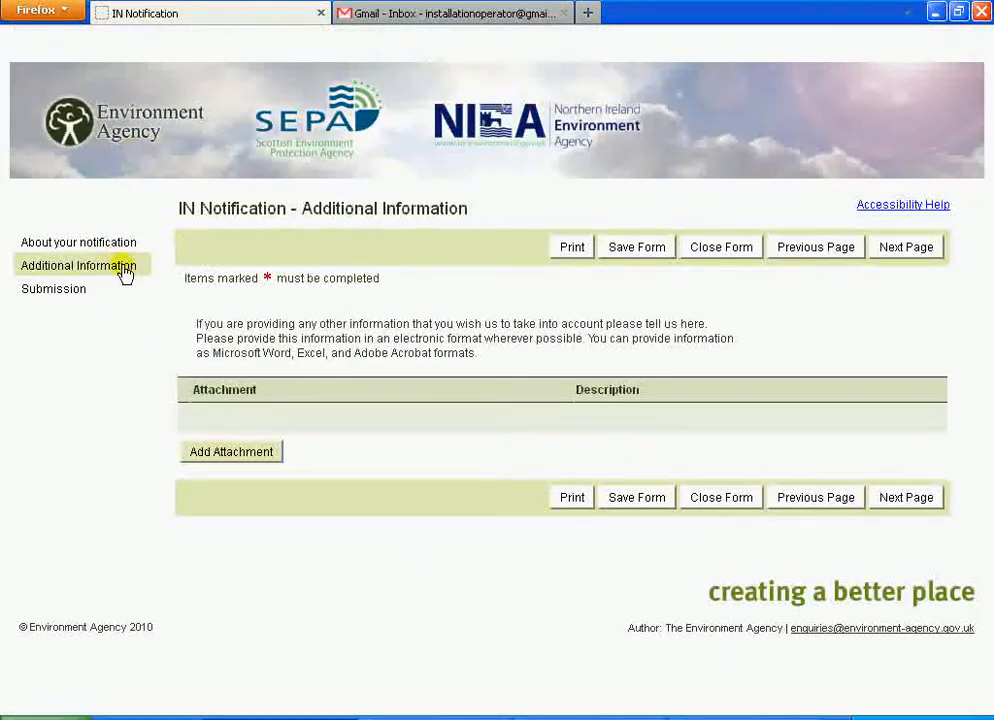
left_click(62, 296)
left_click(228, 384)
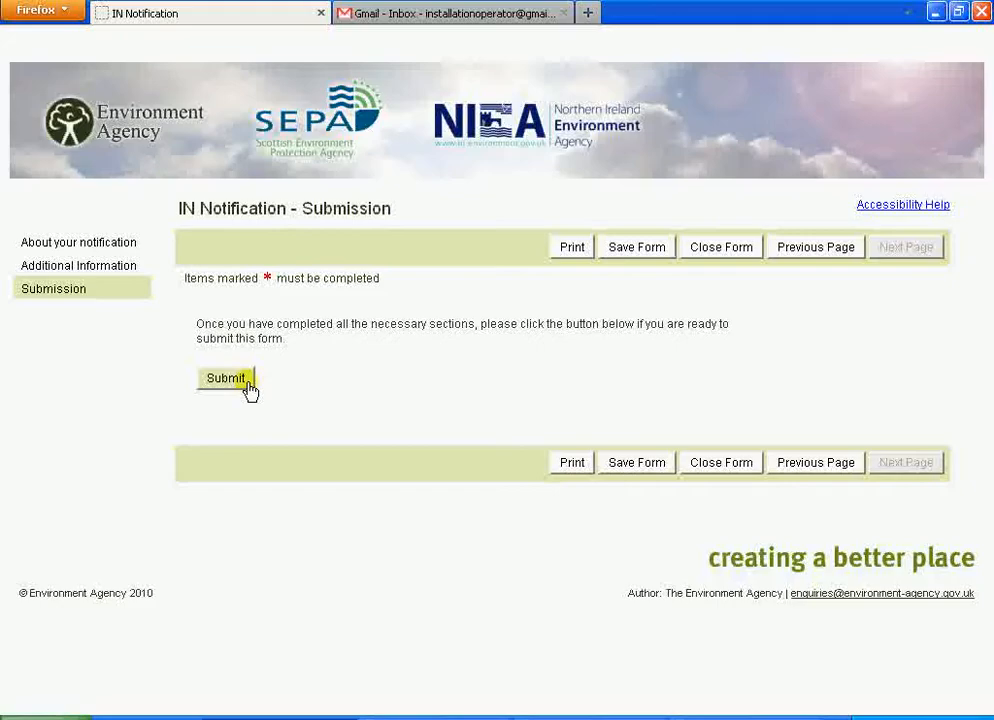
left_click(226, 378)
left_click(377, 378)
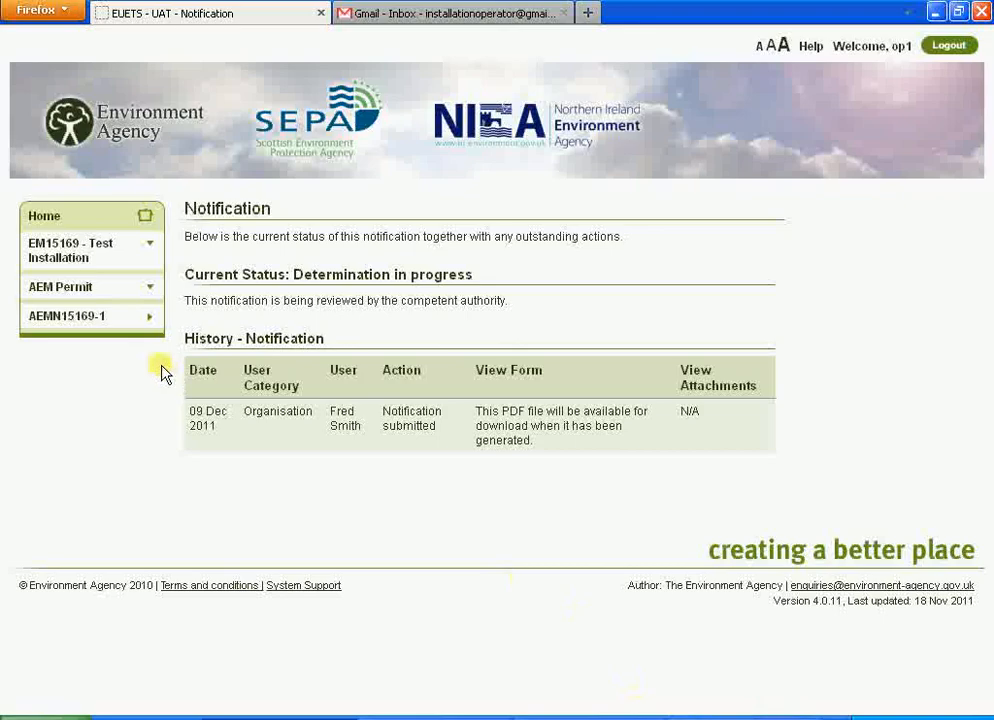
left_click(60, 262)
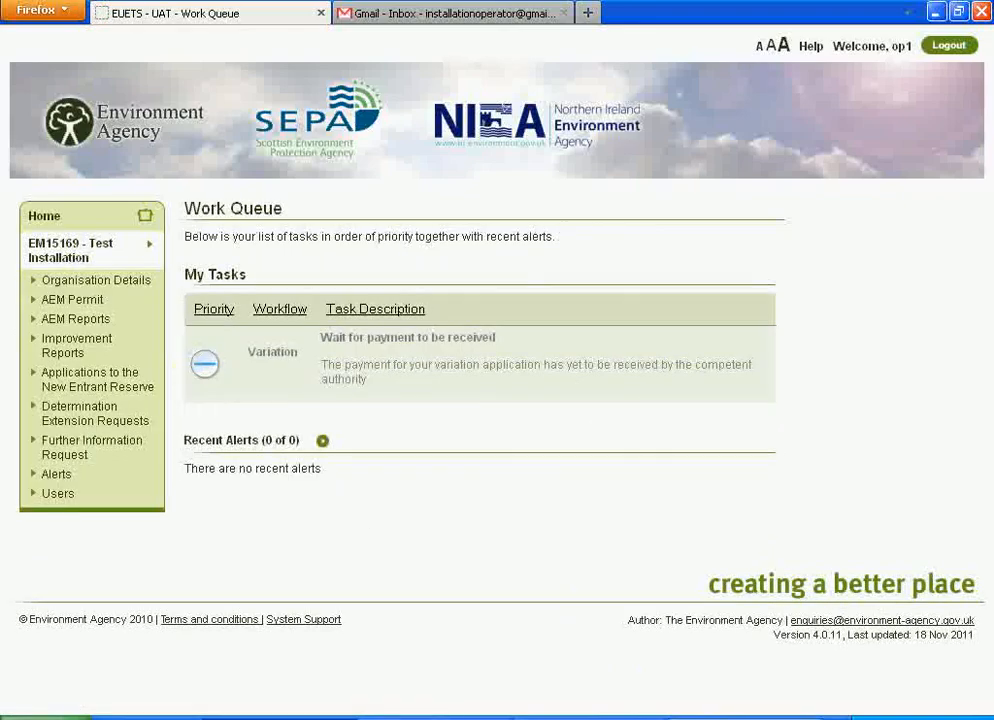